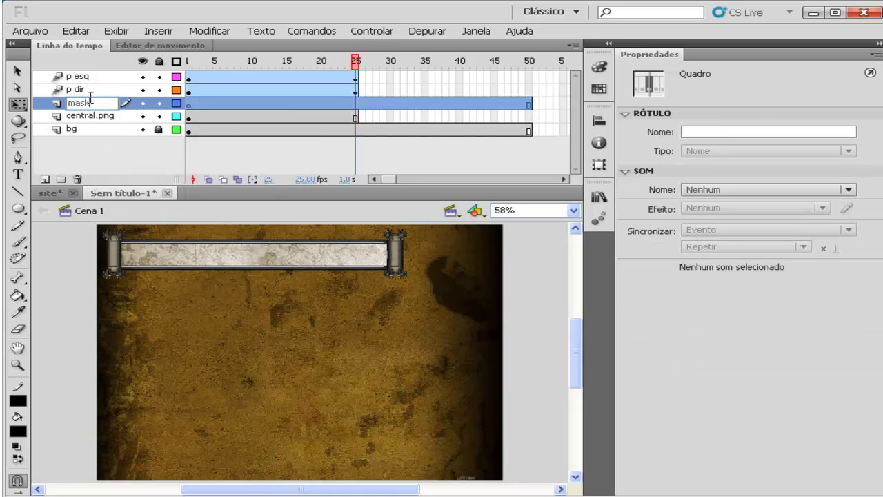
Step: Insert a keyframe at frame 26 of the mask layer and shift the central.png frames to start at frame 26
left_click(360, 104)
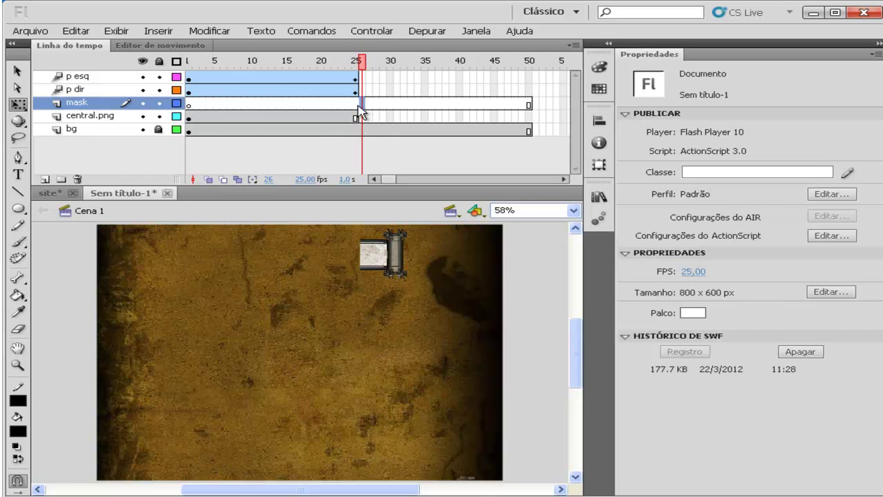
right_click(361, 105)
left_click(442, 189)
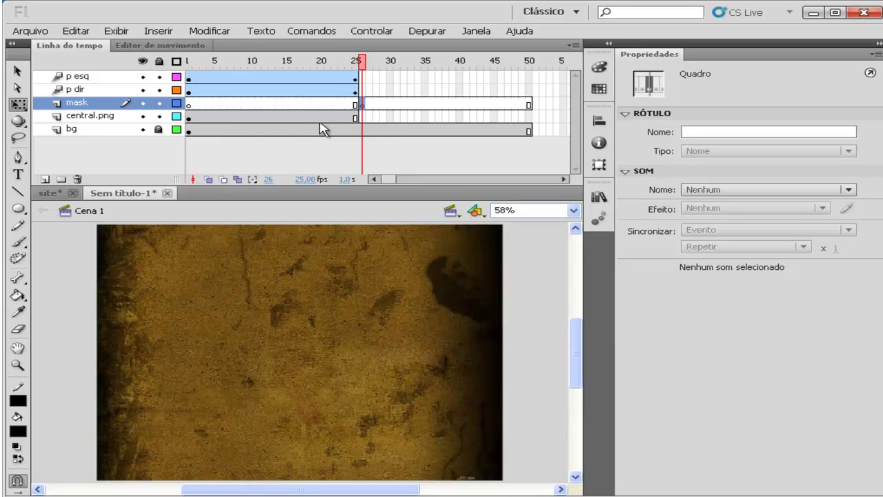
mouse_move(364, 120)
left_mouse_down()
mouse_move(186, 120)
mouse_move(449, 122)
mouse_move(353, 130)
mouse_move(360, 131)
left_mouse_up()
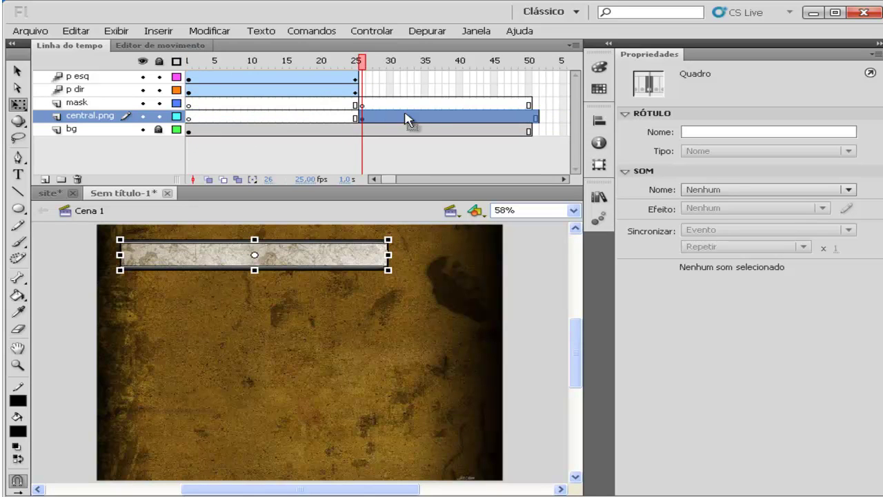
Step: Remove all frames after frame 40 from the mask, central.png and bg layers
left_click_drag(535, 107, 467, 149)
right_click(476, 131)
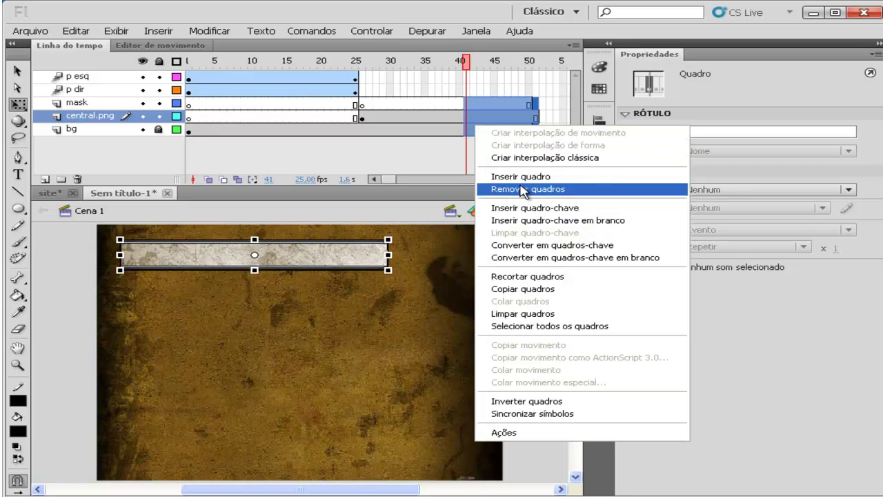
left_click(529, 190)
left_click(495, 129)
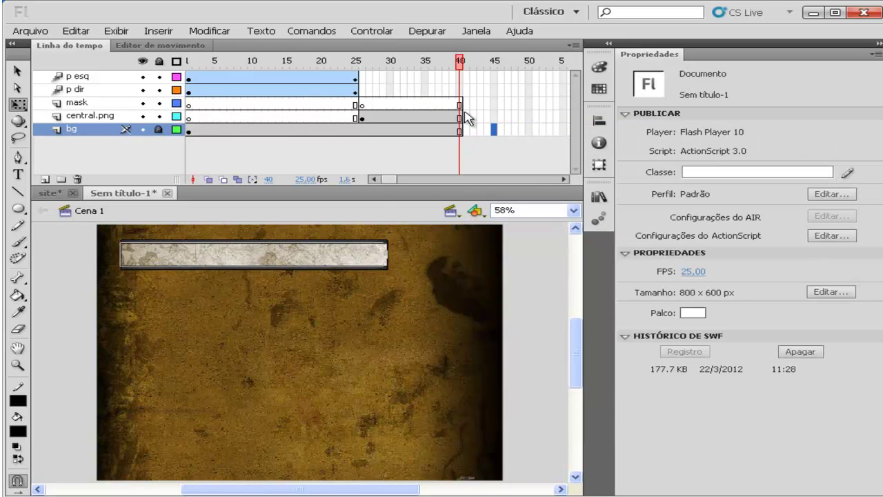
left_click(459, 116)
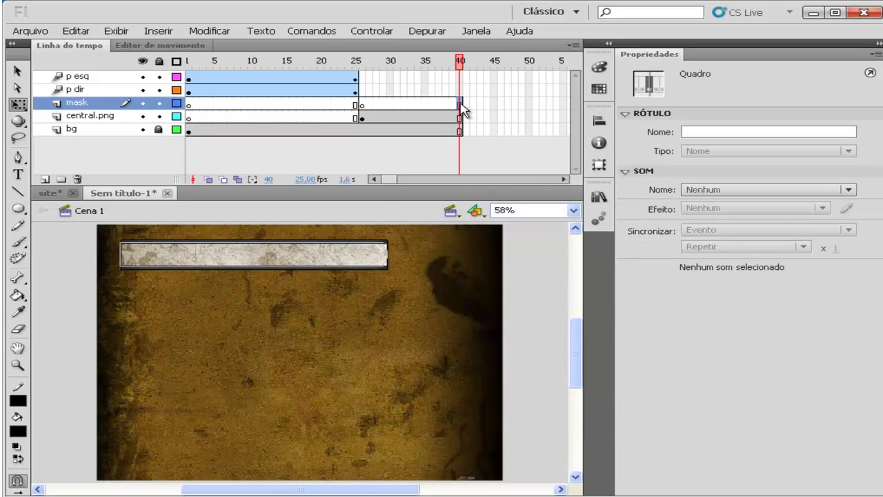
right_click(459, 104)
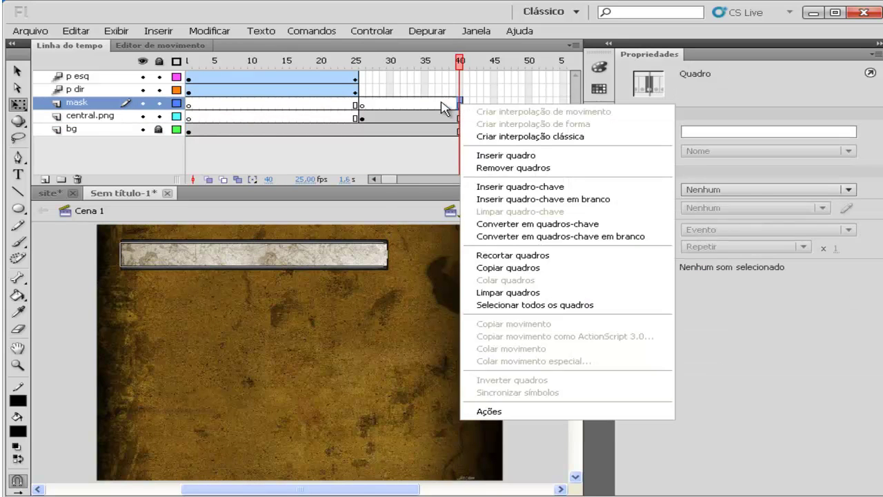
Step: Draw a black circle on frame 26 of the mask layer, over the left end of the stone bar
left_click(361, 105)
left_click(18, 208)
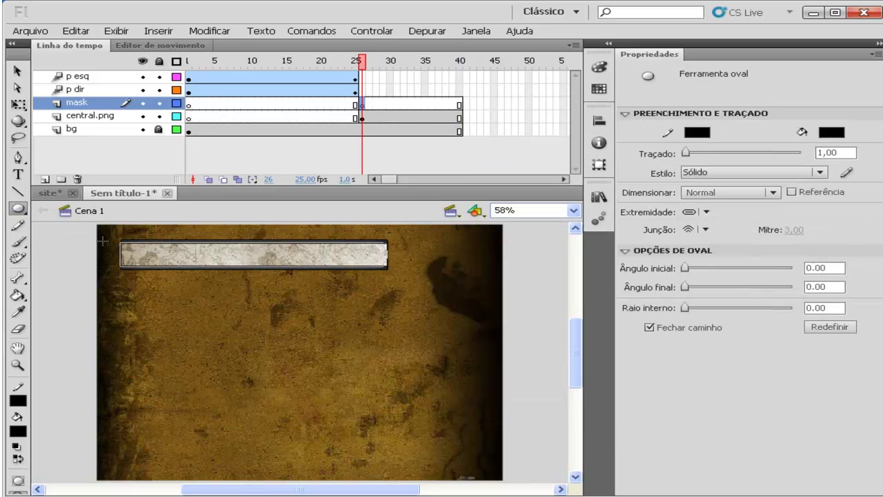
left_click_drag(104, 252, 141, 283)
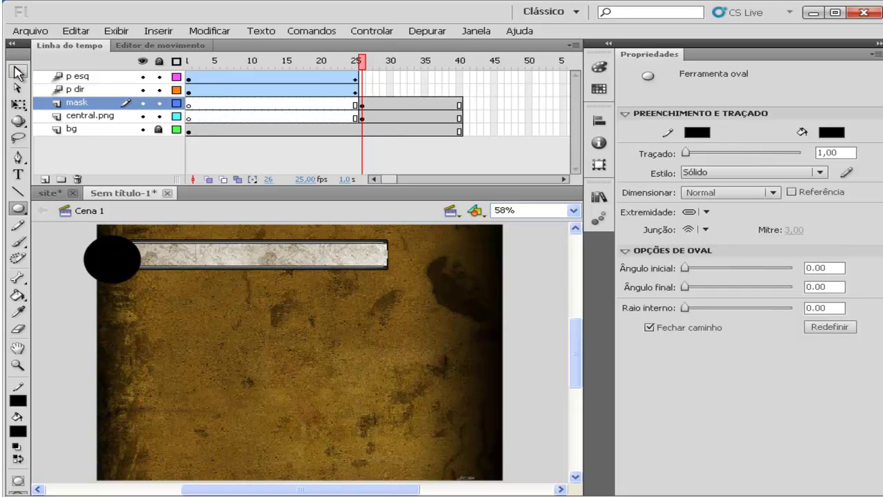
Step: Remove the circle's outline and move its fill to about X -17, Y 24 at the bar's left end
key("v")
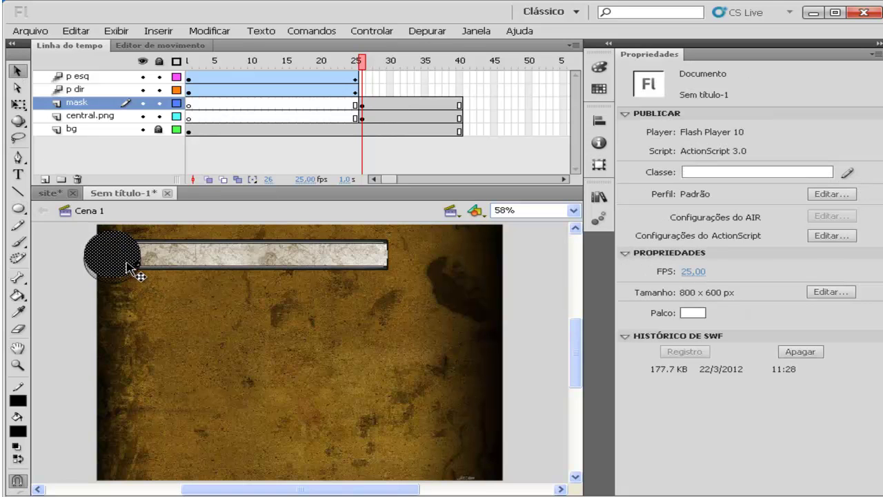
left_click(127, 270)
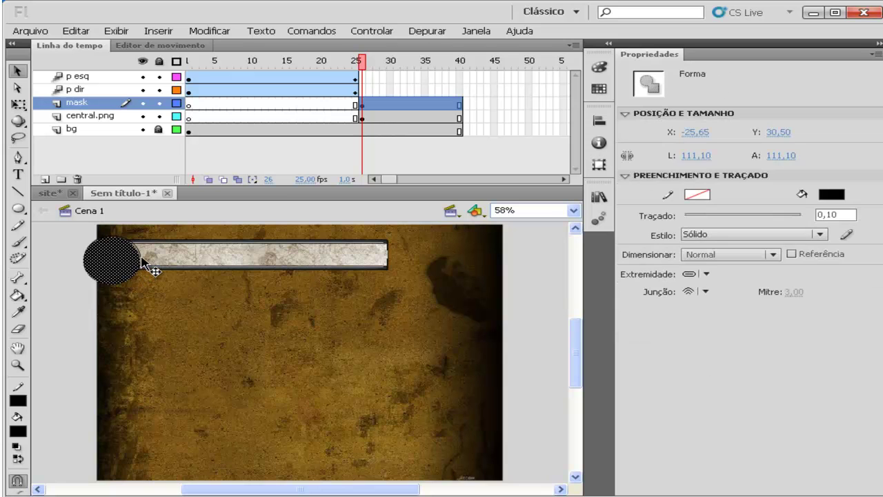
key("ctrl+shift+a")
left_click(143, 257)
left_click(138, 256)
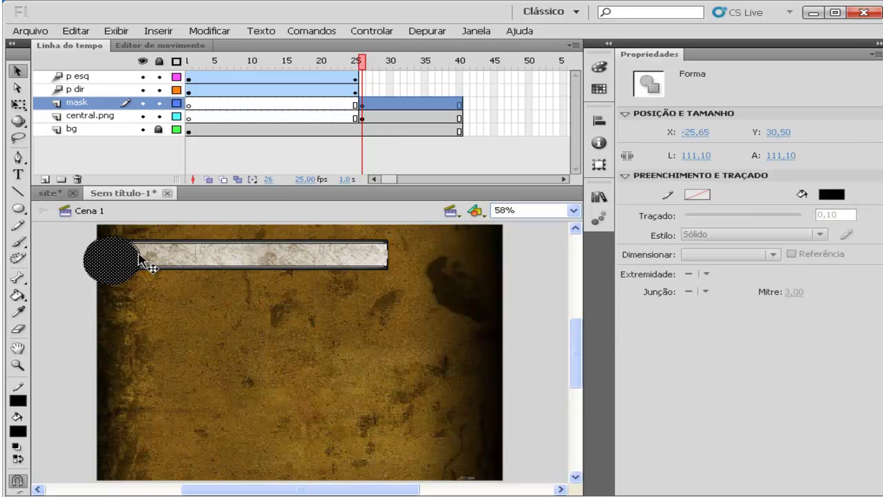
left_click(141, 260)
left_click(122, 262)
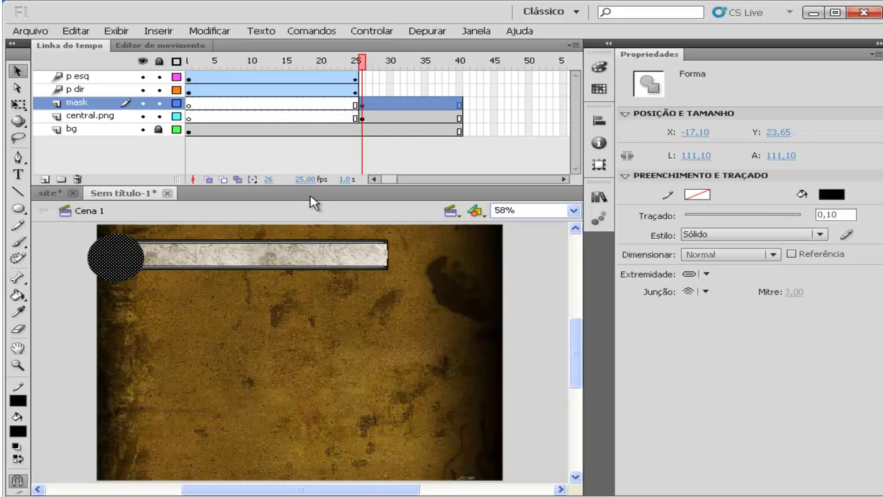
Step: Create a shape tween from frame 26 of the mask layer and insert a keyframe at frame 40
right_click(412, 107)
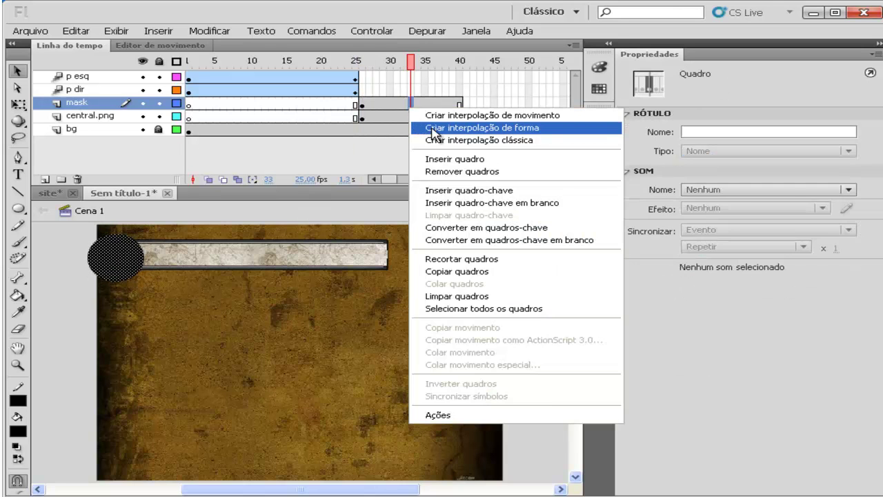
left_click(428, 128)
right_click(460, 108)
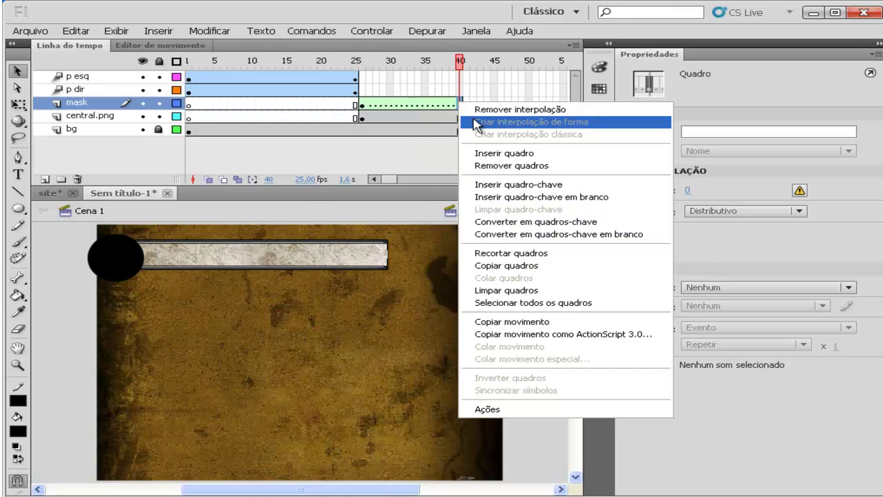
left_click(492, 187)
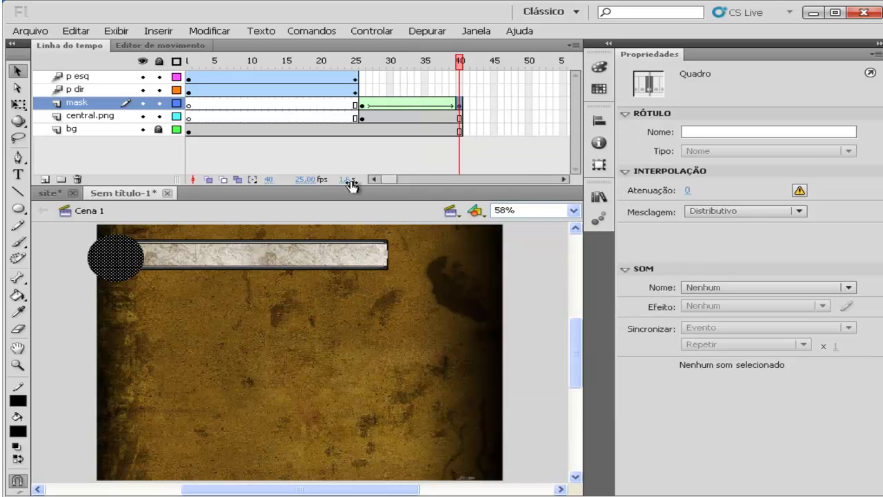
Step: Stretch the frame 40 circle to about 660 by 123 px to cover the whole bar, and convert the mask layer into a mask
key("q")
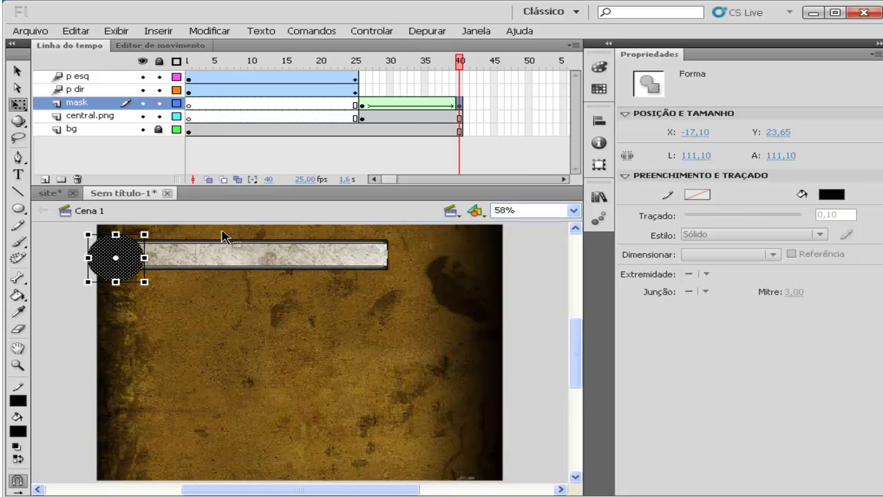
left_click_drag(147, 257, 425, 257)
left_click_drag(255, 234, 256, 229)
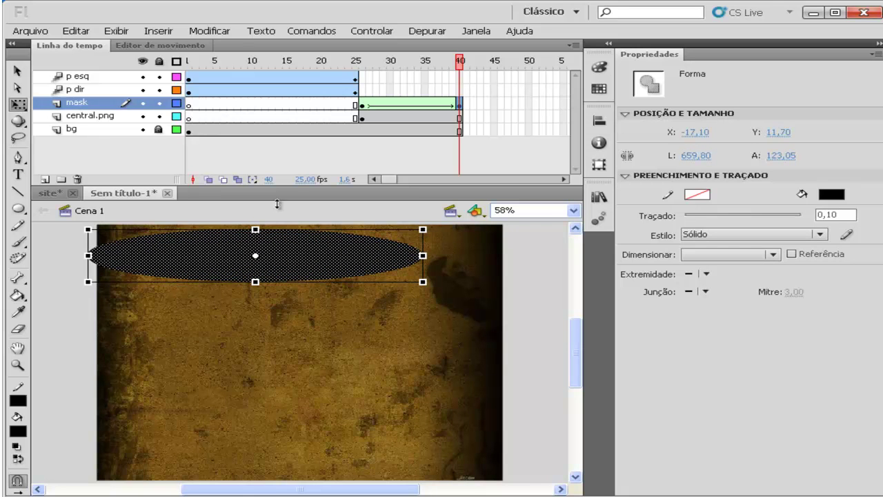
right_click(99, 104)
left_click(123, 215)
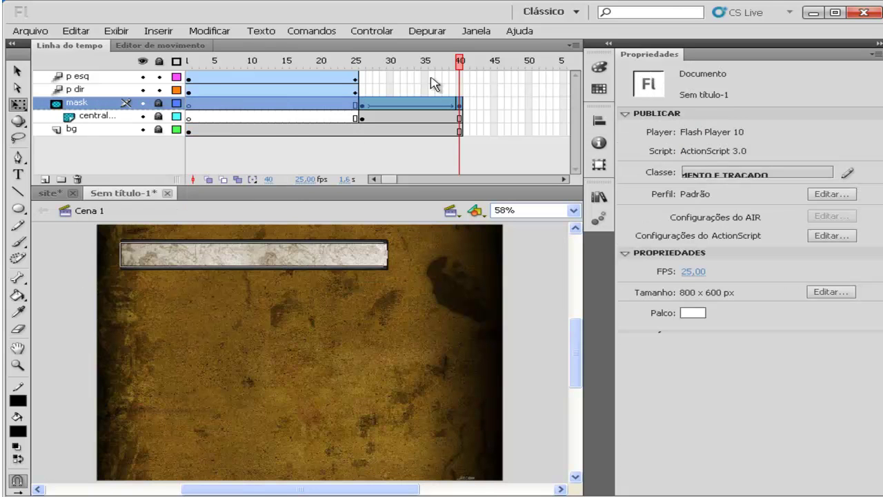
Step: Extend the p esq and p dir layers to frame 40 and test the movie
right_click(458, 90)
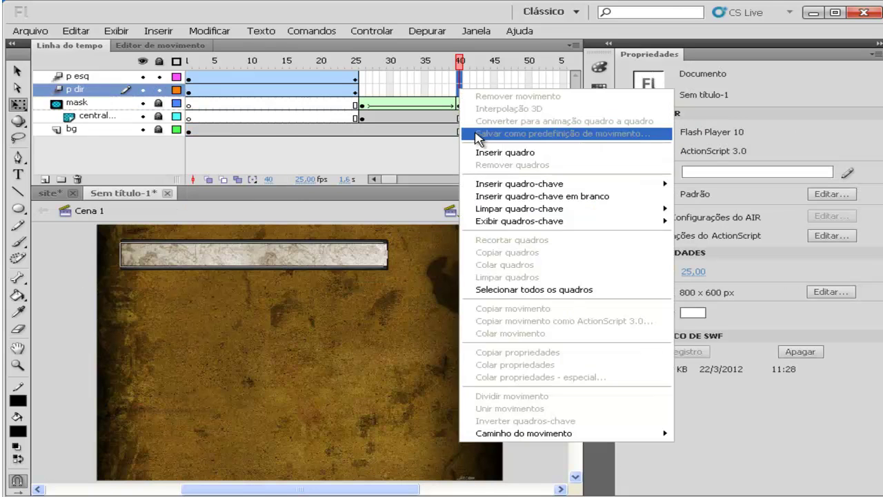
left_click(484, 153)
key("ctrl+Return")
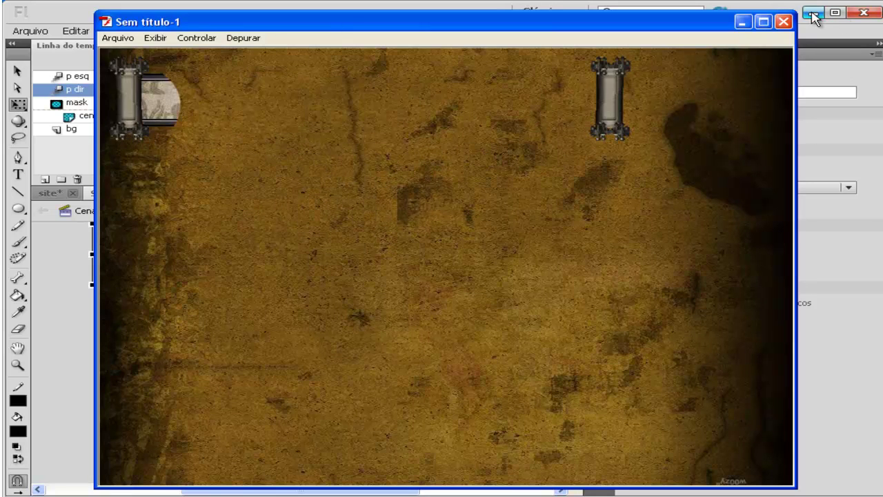
left_click(783, 21)
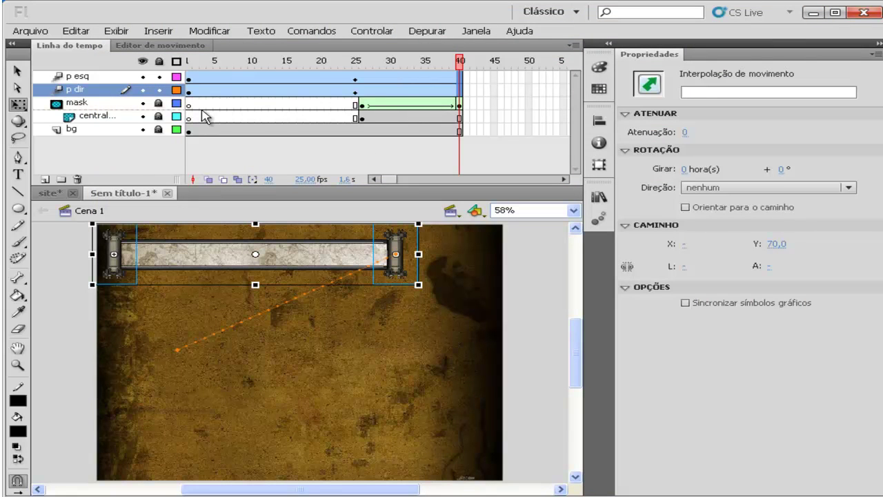
Step: Insert a new layer above p esq and name it ação
right_click(92, 90)
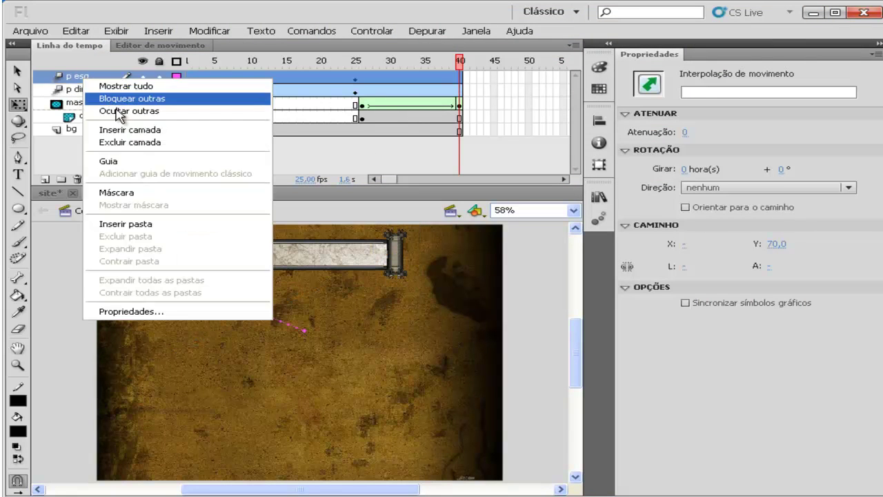
left_click(122, 131)
double_click(90, 75)
type("a")
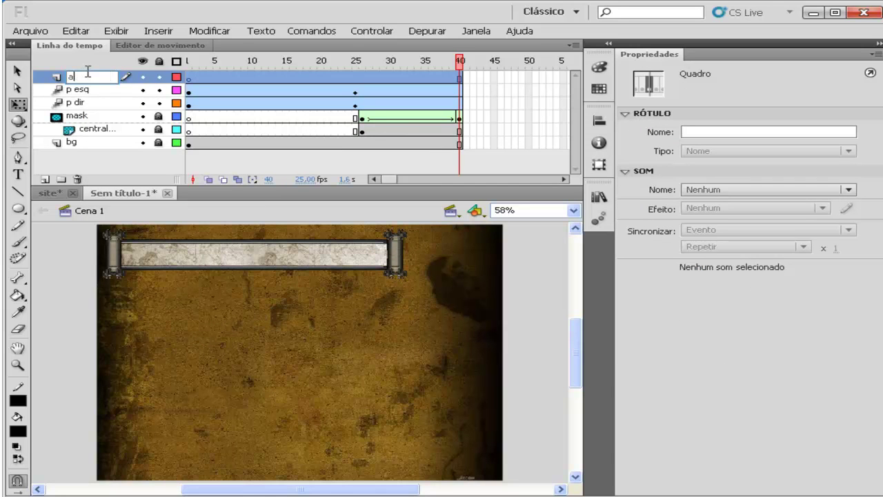
type("cão")
key("Return")
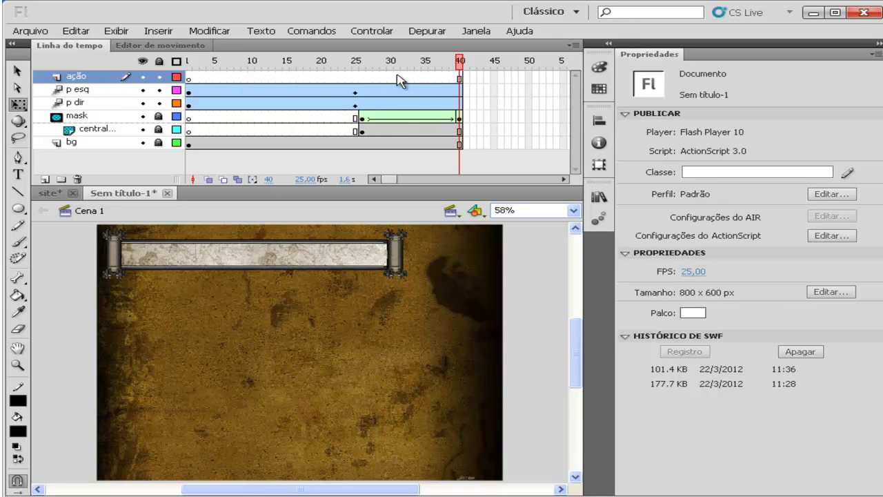
Step: Insert a keyframe at frame 40 of the ação layer and add the frame script stop();
right_click(459, 74)
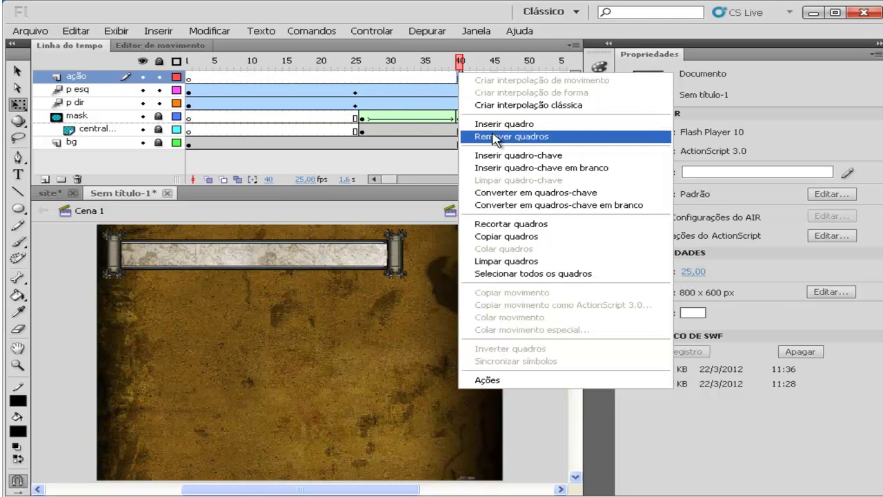
left_click(503, 154)
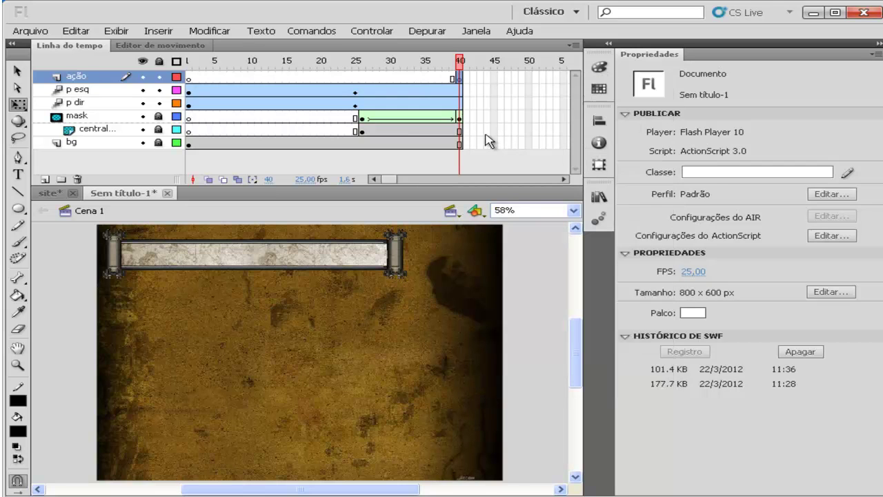
right_click(460, 75)
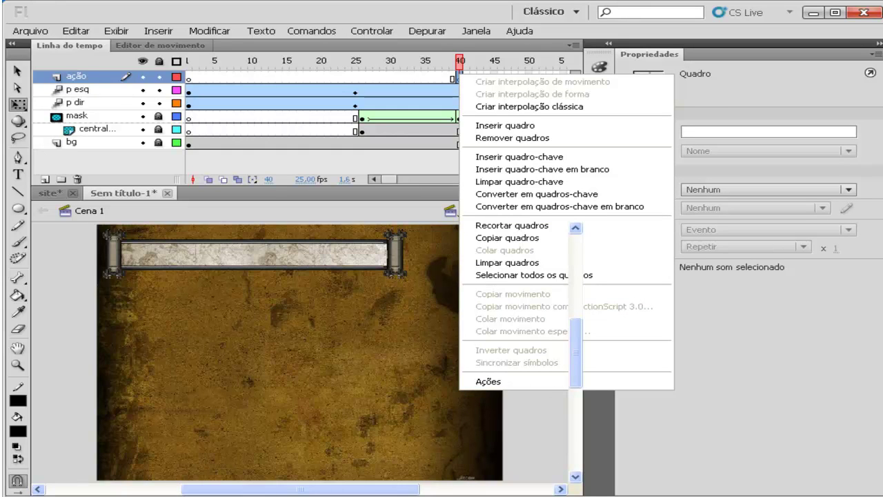
left_click(483, 381)
type("c")
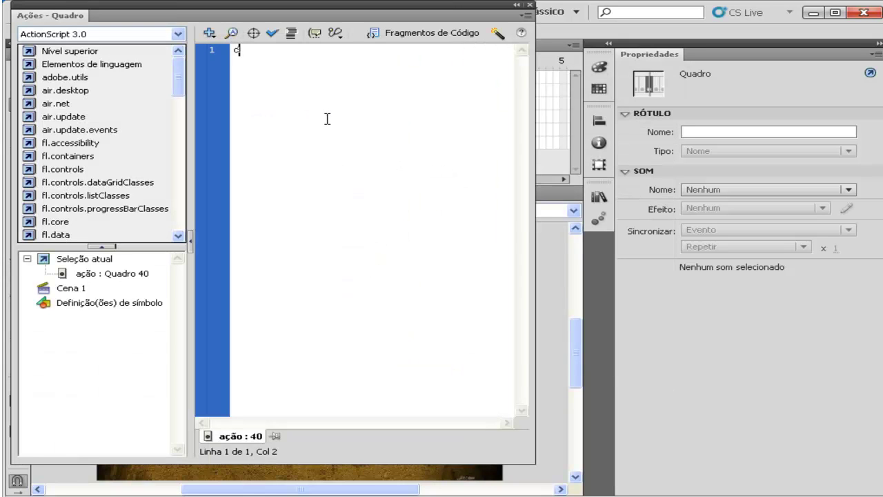
type("top();")
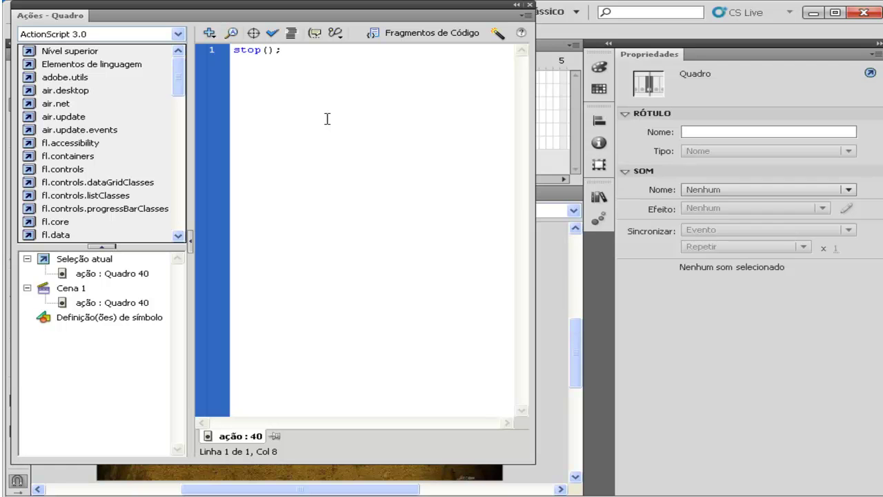
Step: Test the movie to check that the animation stops at its end, and close the script editor
key("ctrl+Return")
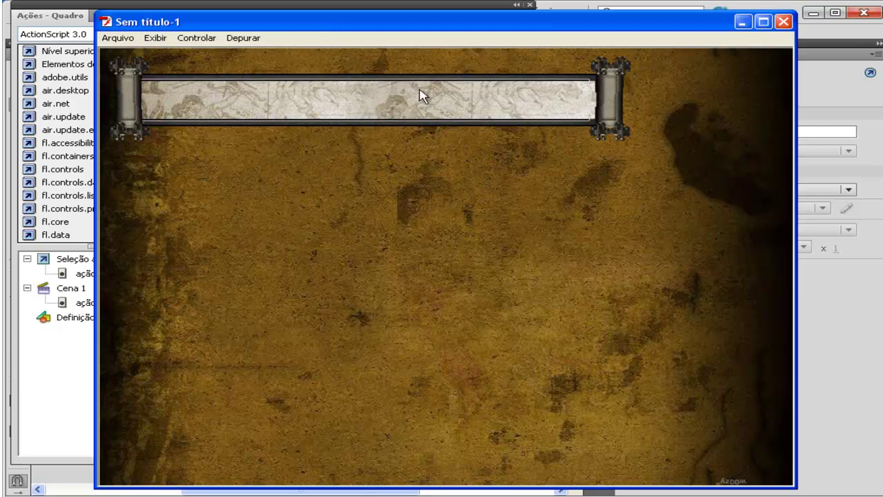
left_click(784, 23)
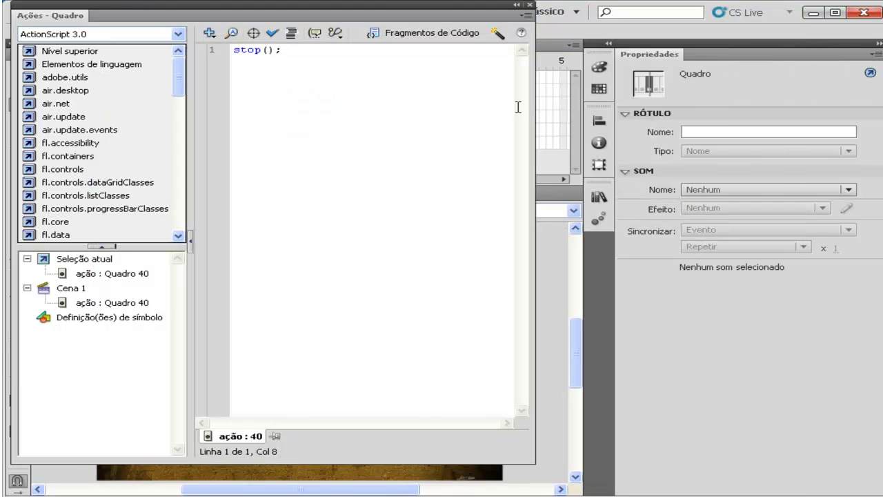
left_click(530, 6)
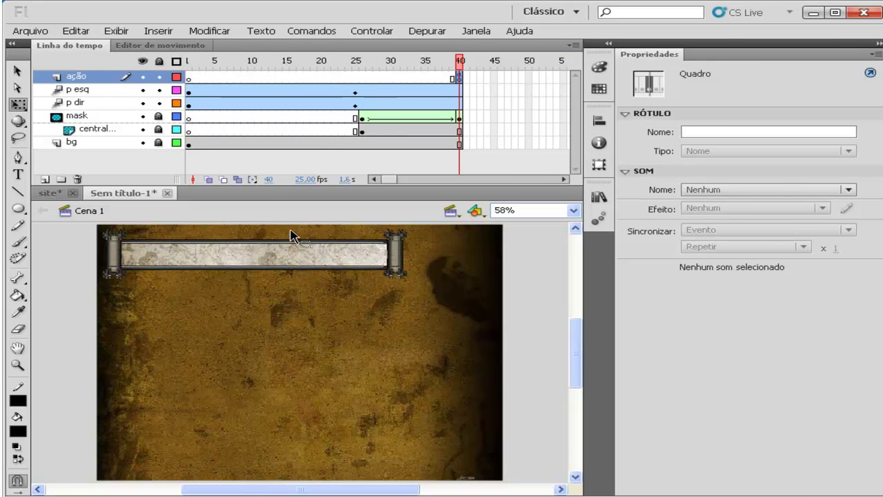
Step: Insert a new layer above p esq and name it topo_texto
right_click(78, 88)
left_click(131, 138)
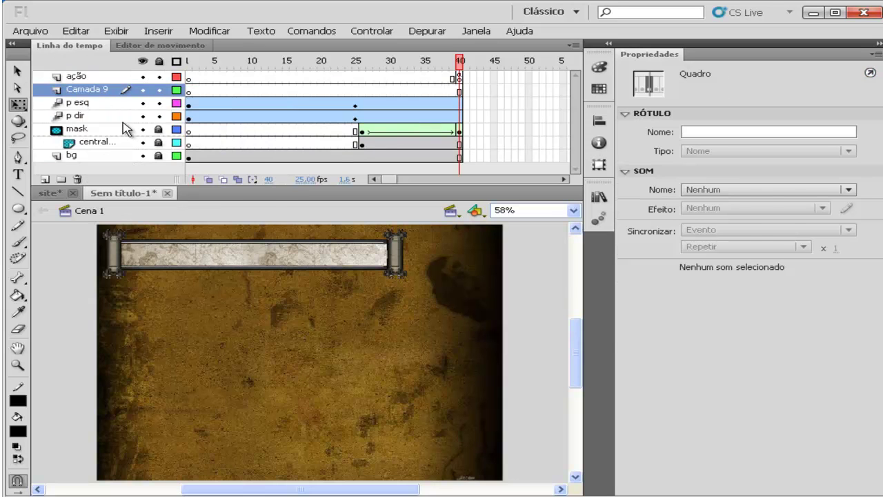
double_click(92, 91)
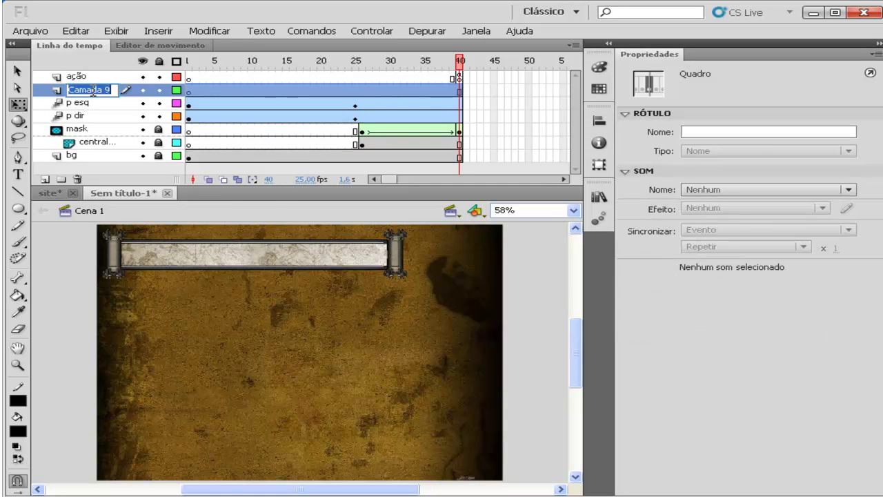
type("topo_texto")
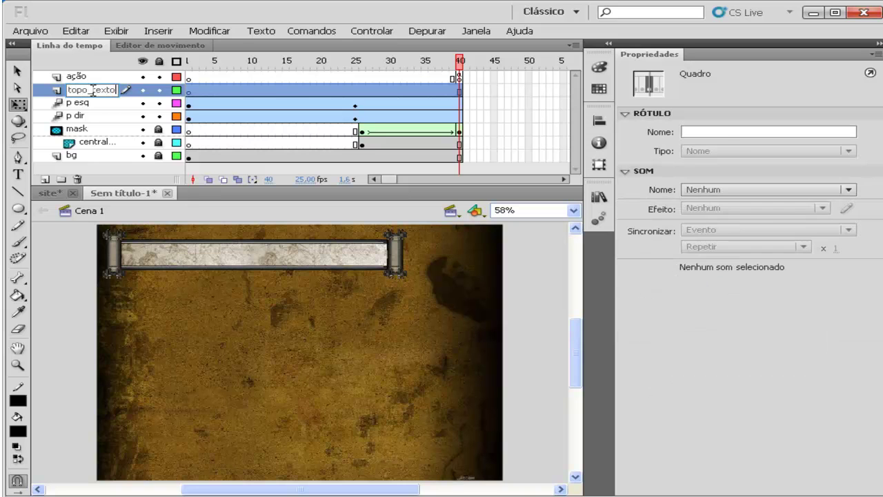
key("Return")
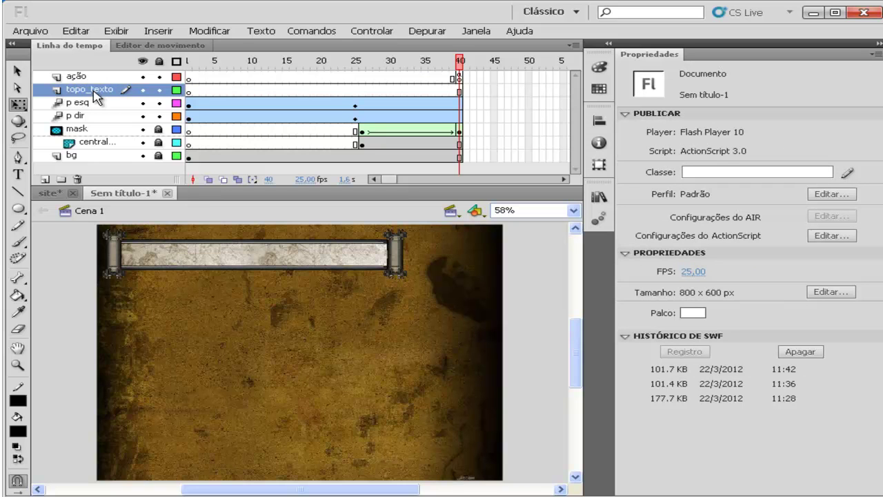
Step: Insert a keyframe at frame 41 of the topo_texto layer
left_click(31, 31)
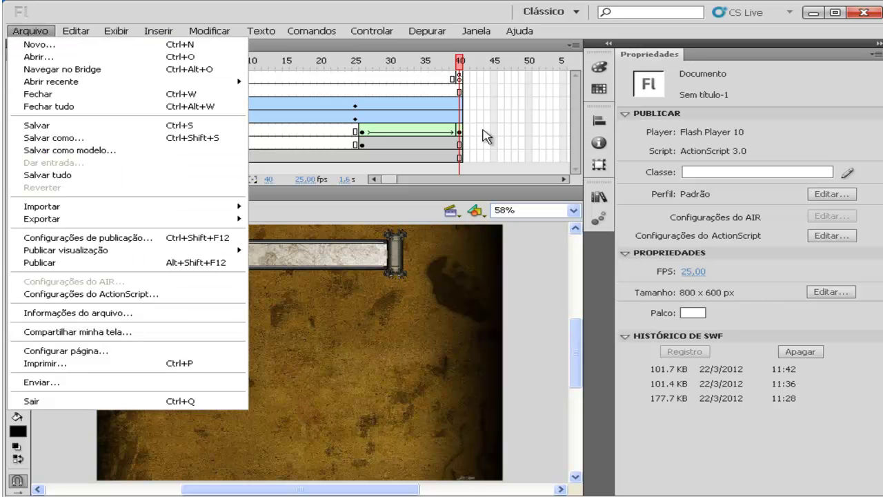
left_click(362, 90)
left_click(432, 91)
left_click(363, 92)
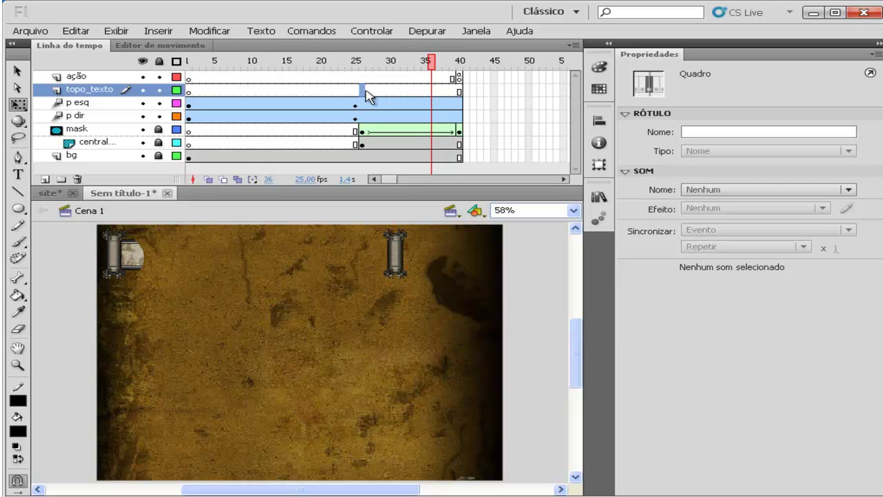
left_click(464, 93)
left_click(462, 91)
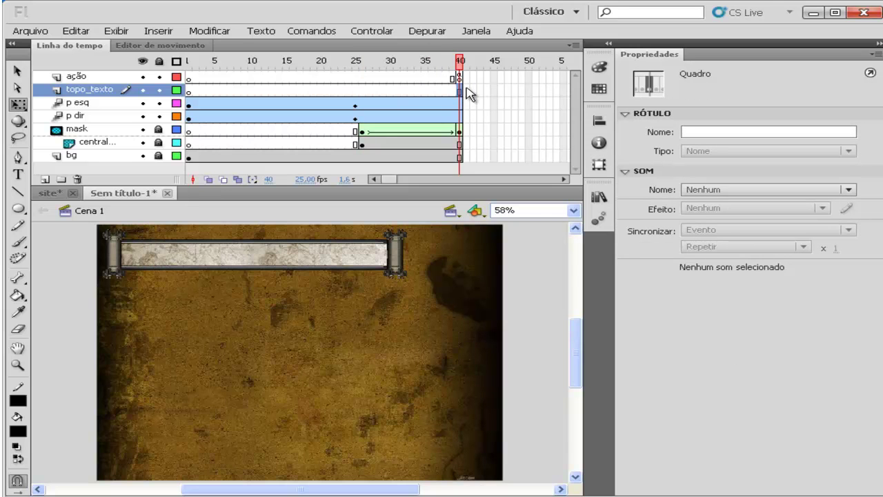
right_click(466, 89)
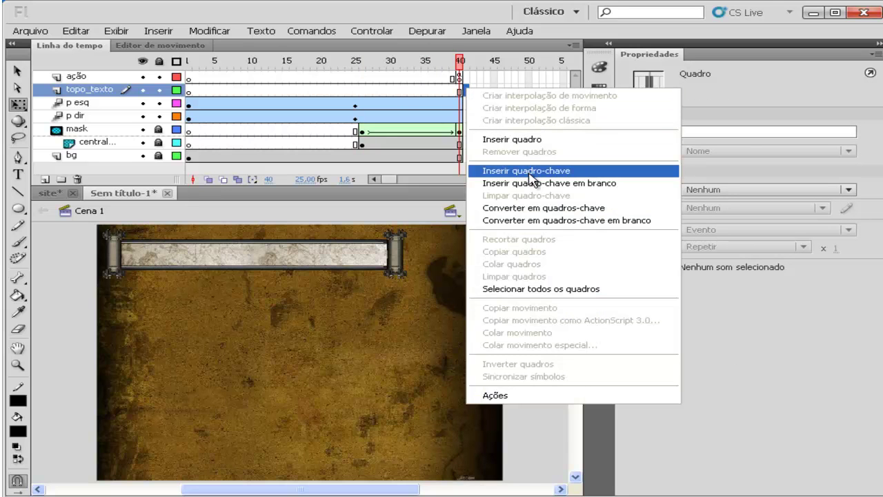
left_click(528, 172)
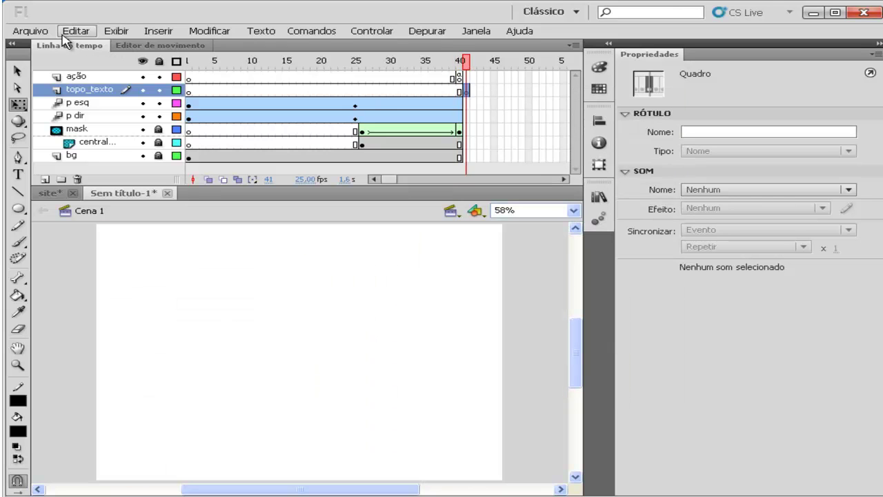
Step: Import the portfolio image from the Topo folder to the stage and move it to about X 75, Y 22
left_click(45, 32)
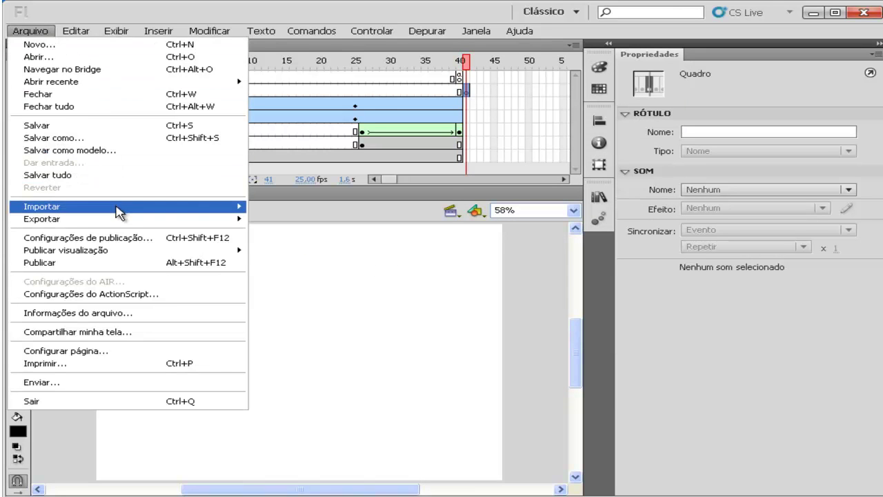
mouse_move(114, 207)
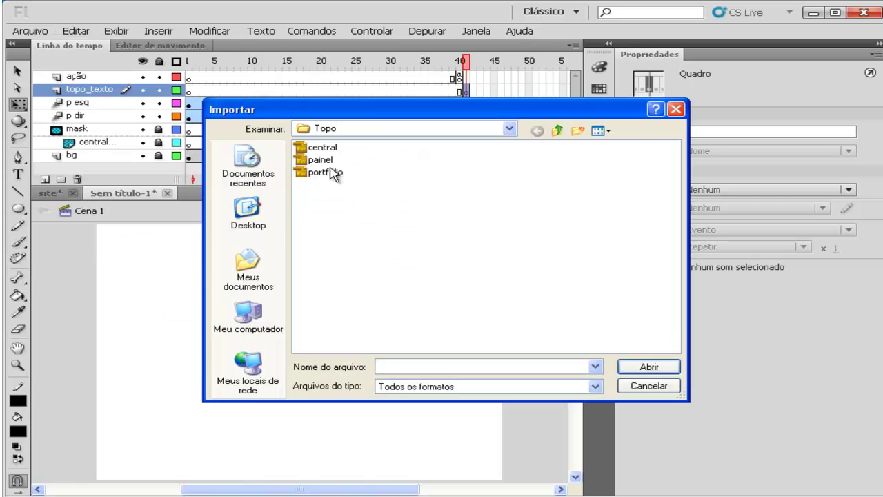
double_click(327, 176)
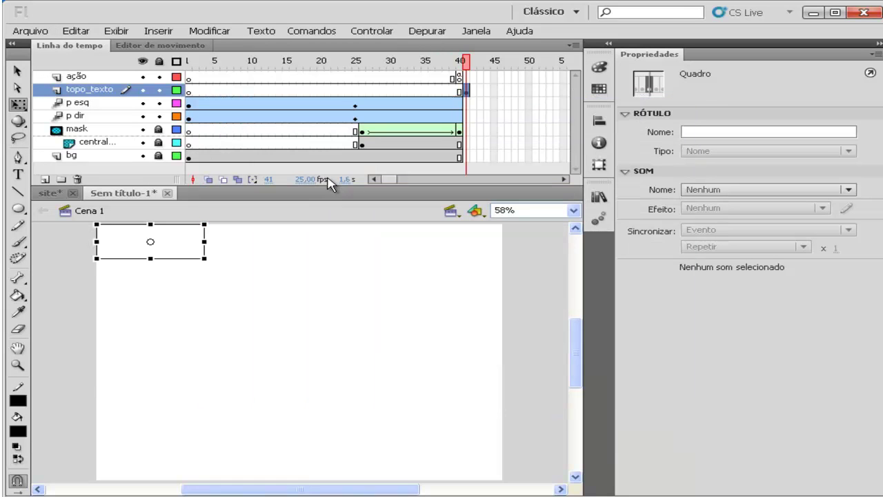
left_click_drag(178, 250, 216, 260)
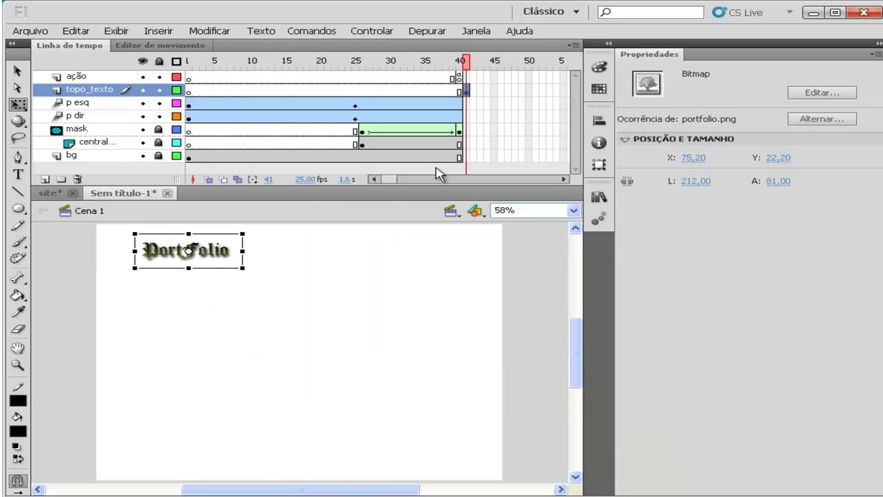
Step: Extend all layers, from ação down to bg, to frame 60
left_click(564, 179)
left_click(564, 178)
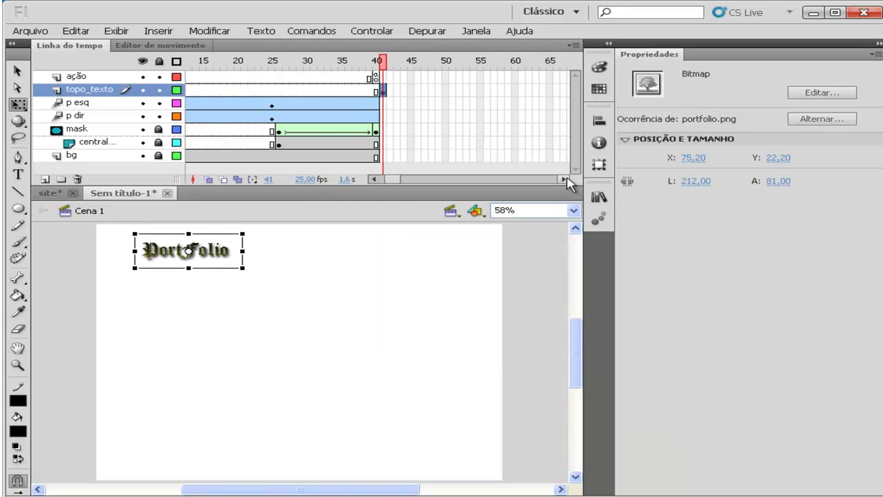
left_click(564, 179)
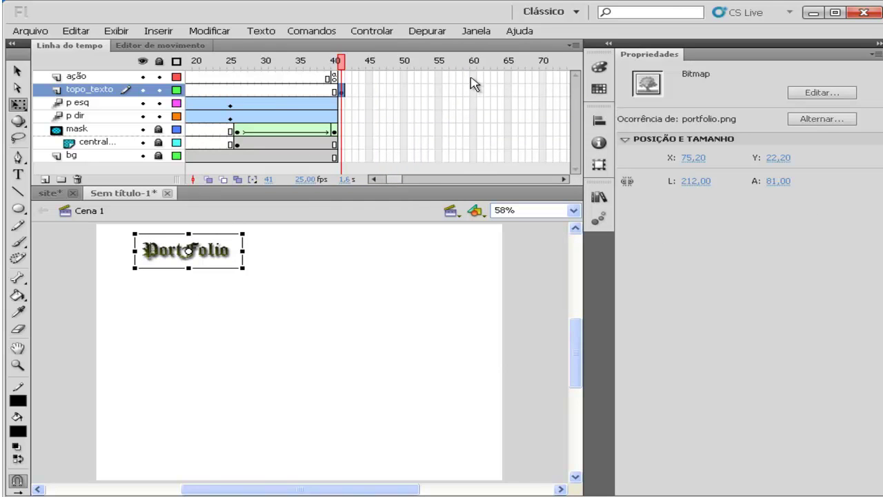
left_click_drag(475, 77, 481, 172)
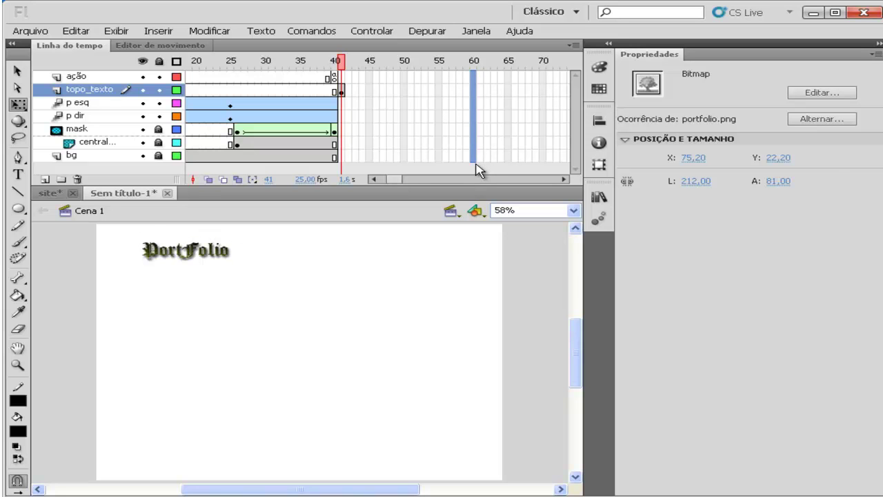
right_click(476, 157)
left_click_drag(475, 76, 475, 158)
right_click(473, 158)
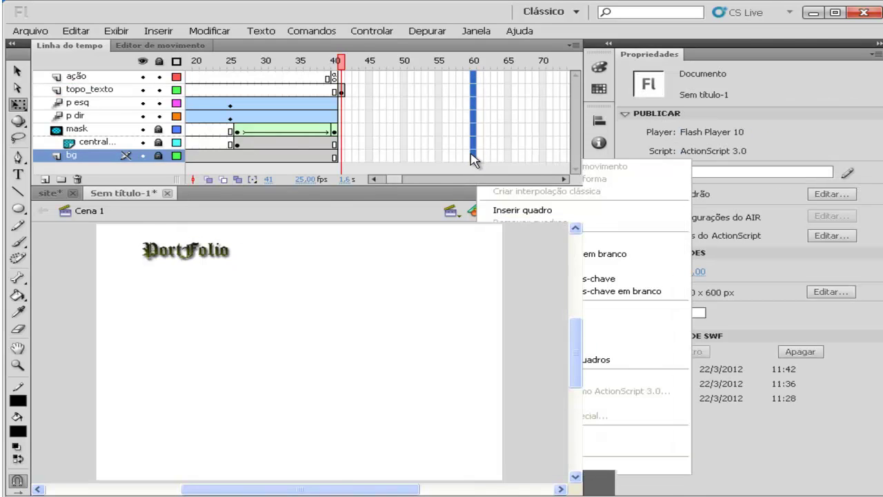
left_click(501, 204)
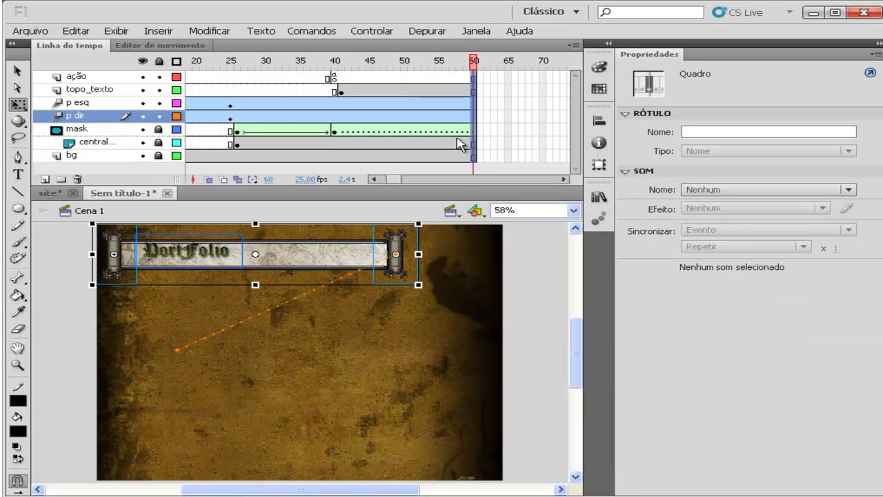
Step: Move the PortFolio image to about X 41, Y 31 on the bar and convert it to a movie clip symbol named port
left_click(167, 307)
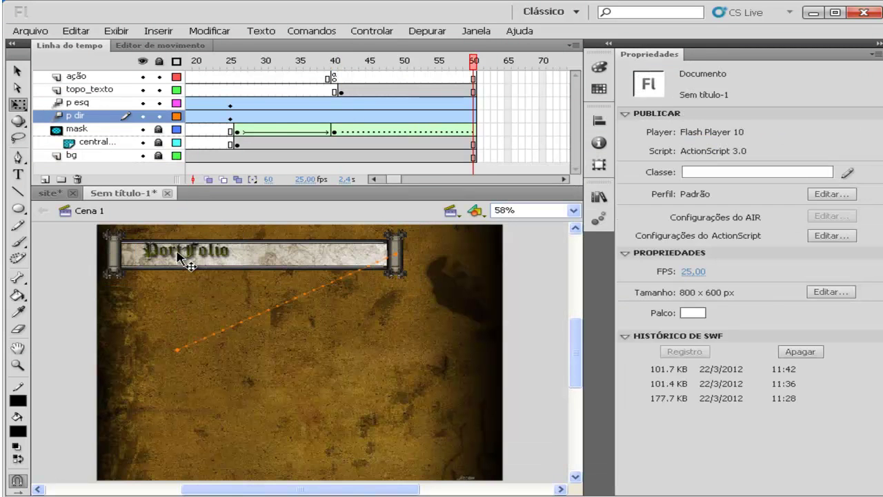
mouse_move(174, 257)
left_mouse_down()
mouse_move(158, 254)
mouse_move(168, 257)
left_mouse_up()
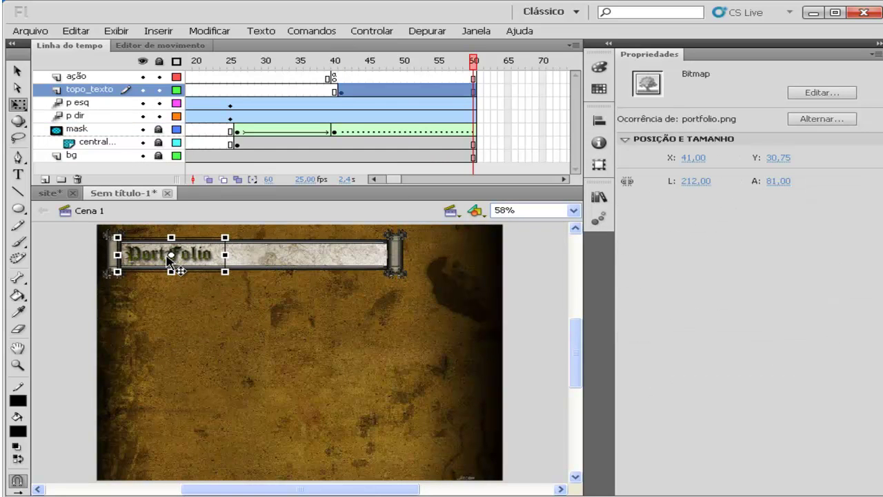
key("F8")
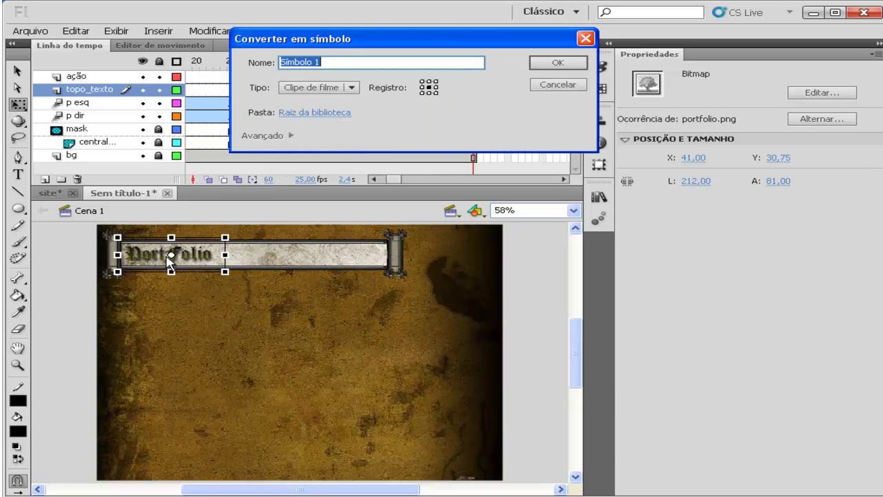
type("ort")
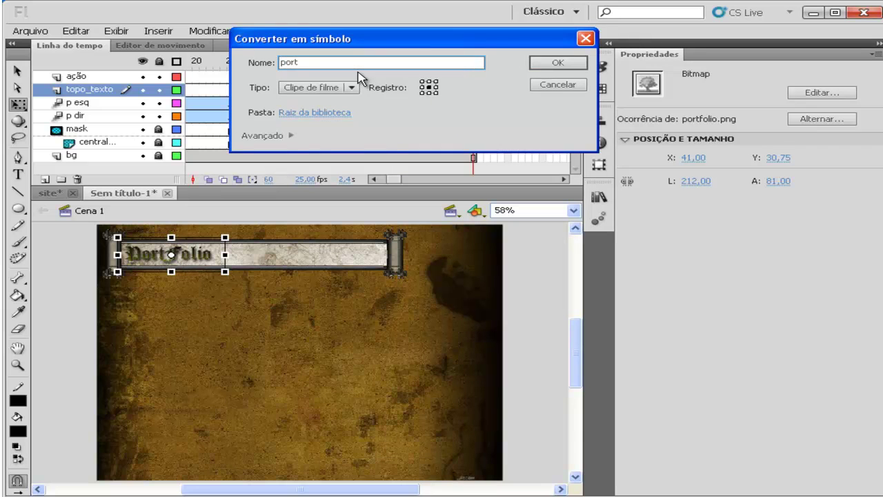
left_click(558, 64)
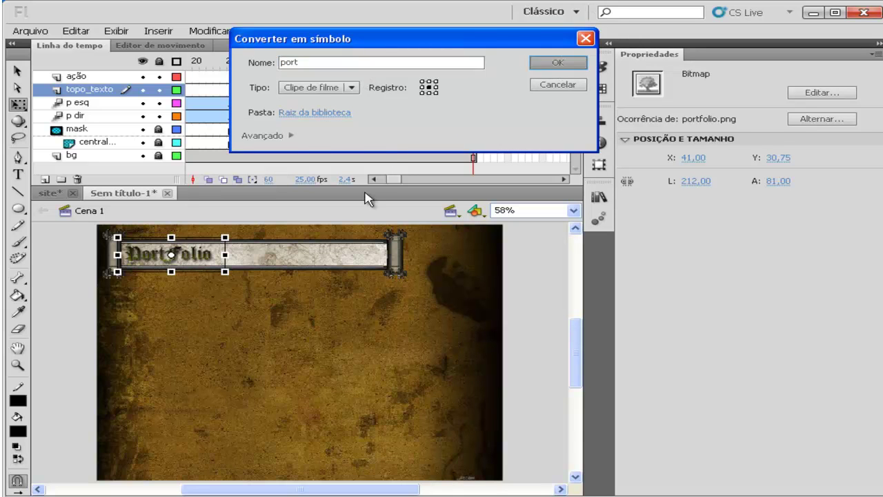
Step: Inside the port symbol, create a classic tween on Camada 1 and insert a keyframe at frame 20
double_click(184, 260)
right_click(189, 77)
left_click(224, 110)
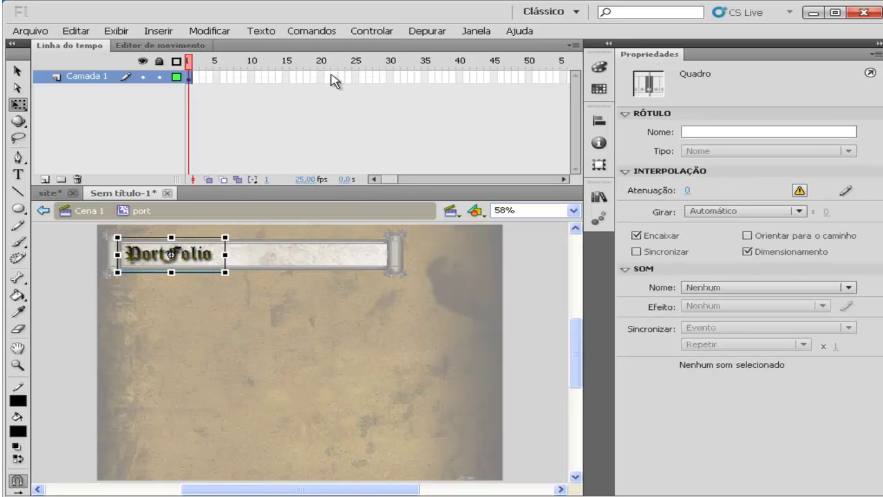
right_click(322, 75)
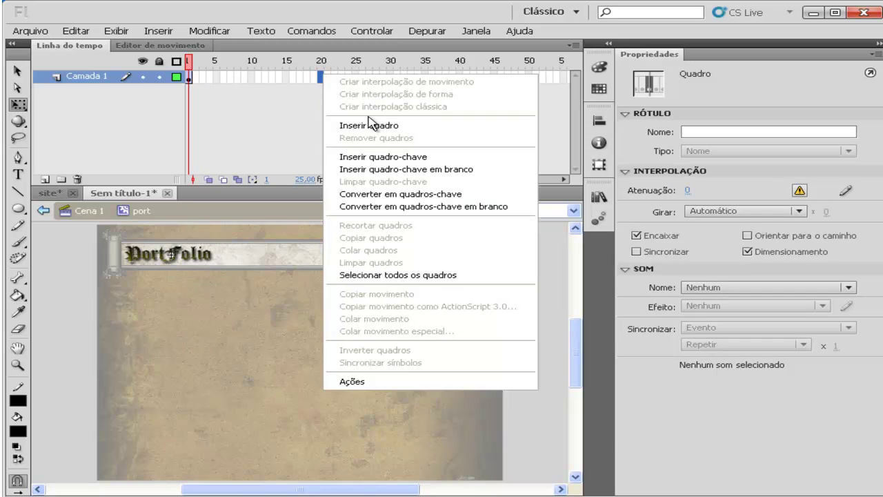
left_click(383, 157)
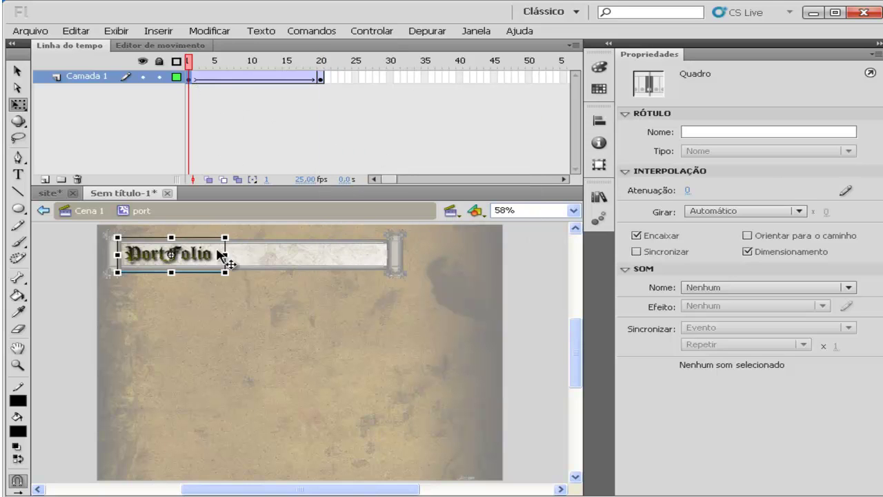
Step: Set the PortFolio instance at frame 1 to 0% alpha, preview the fade-in and return to Cena 1
left_click(160, 266)
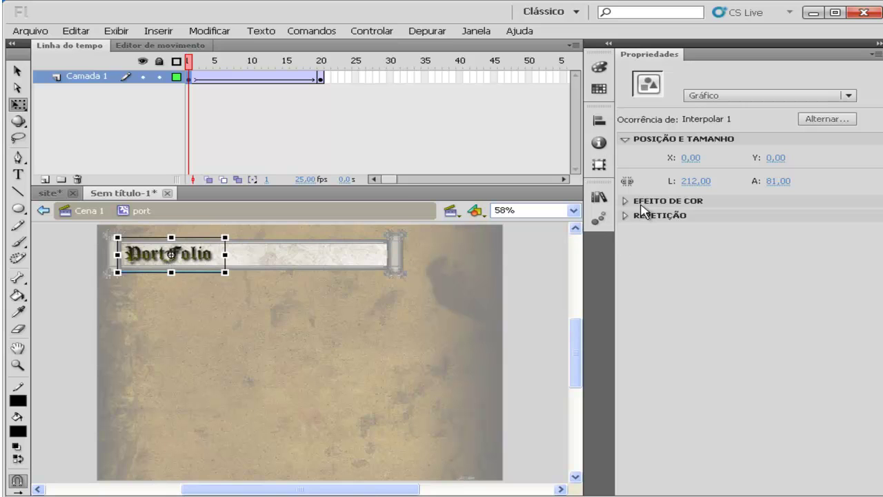
left_click(697, 219)
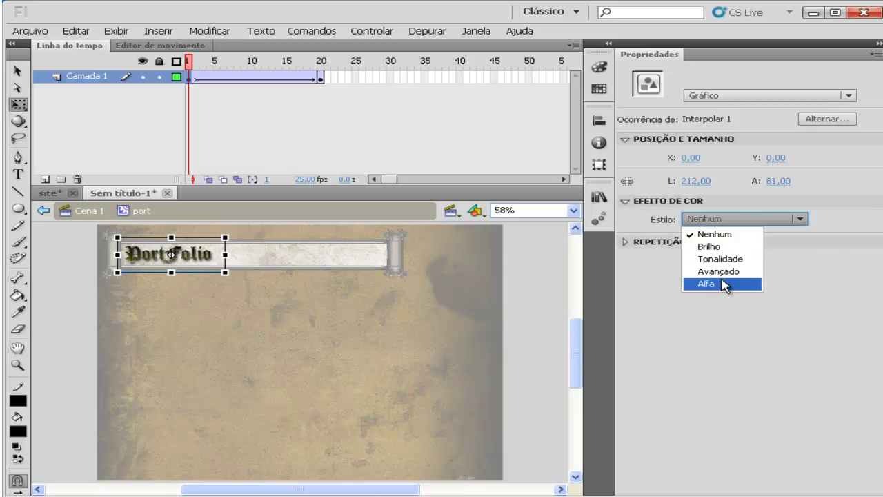
left_click(725, 282)
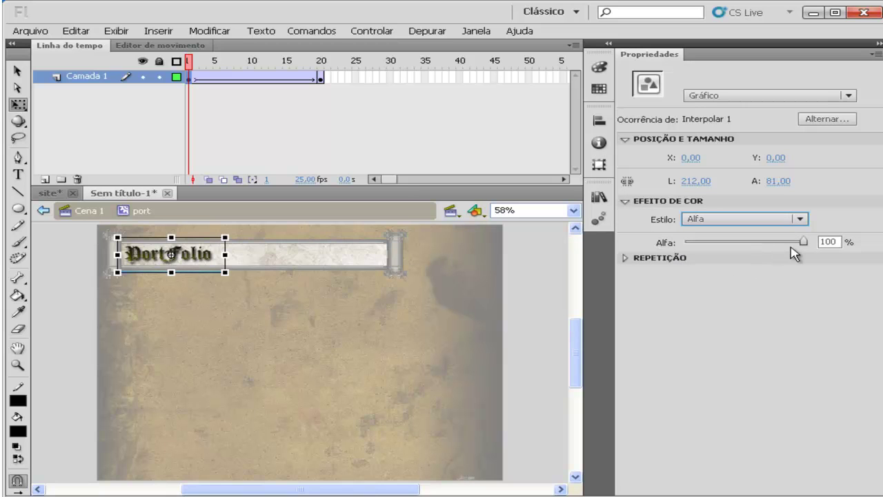
left_click_drag(804, 242, 554, 244)
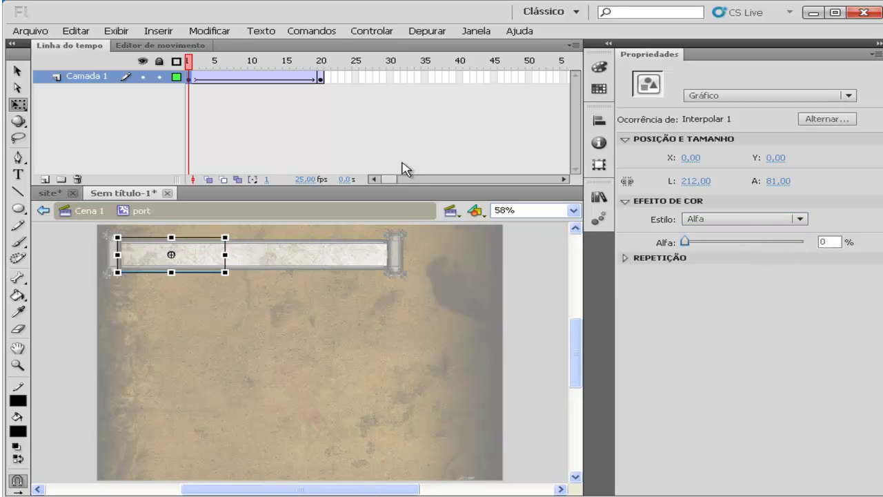
left_click(354, 148)
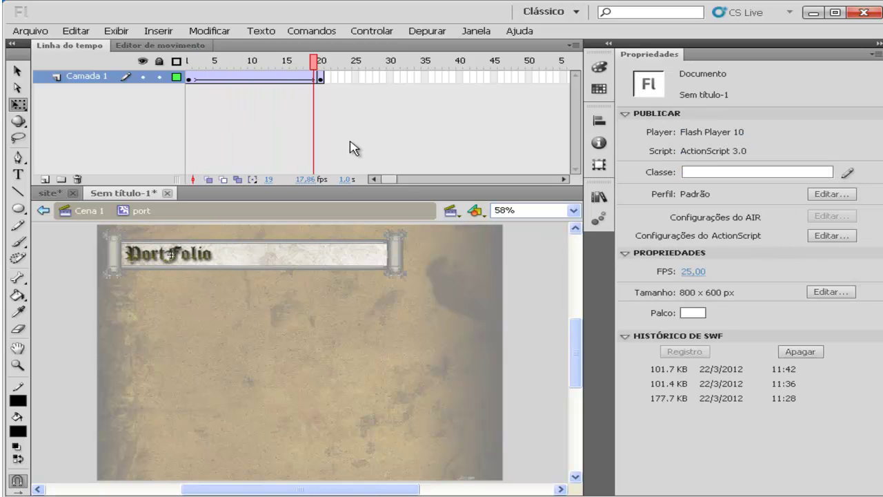
left_click(43, 213)
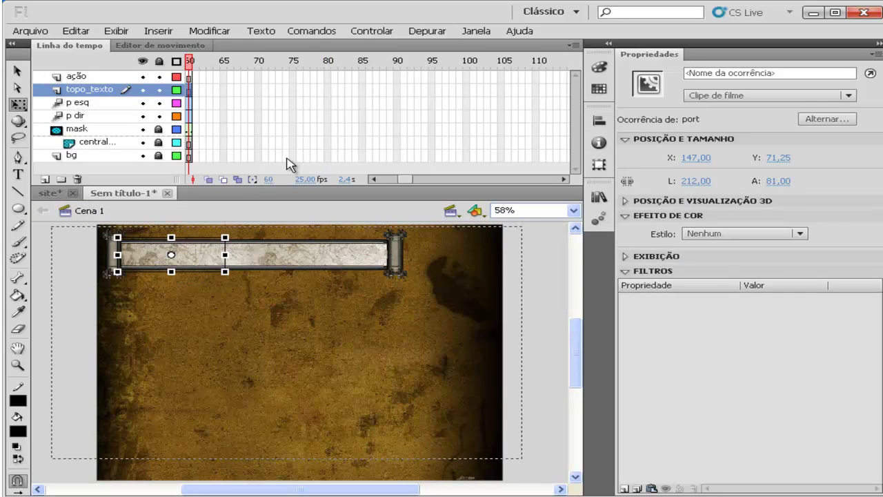
Step: Reopen the port symbol, insert a layer above Camada 1 and add a keyframe at its frame 20
key("ctrl+e")
right_click(90, 78)
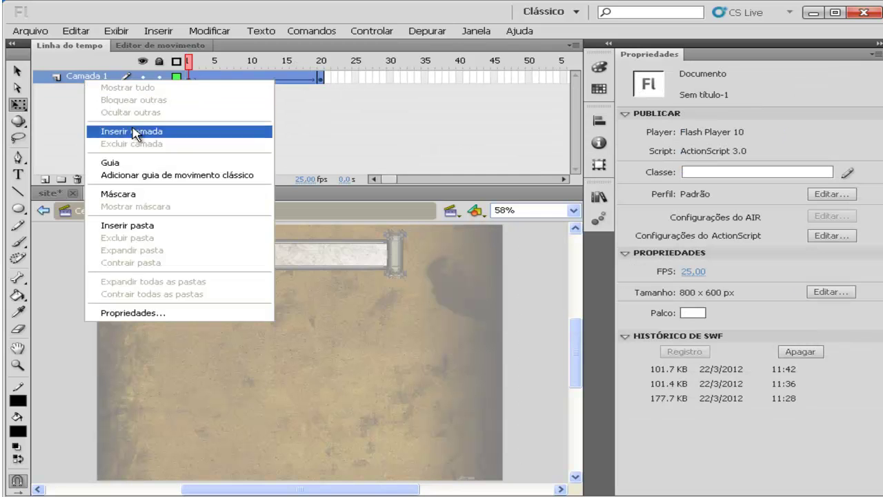
left_click(124, 130)
right_click(320, 81)
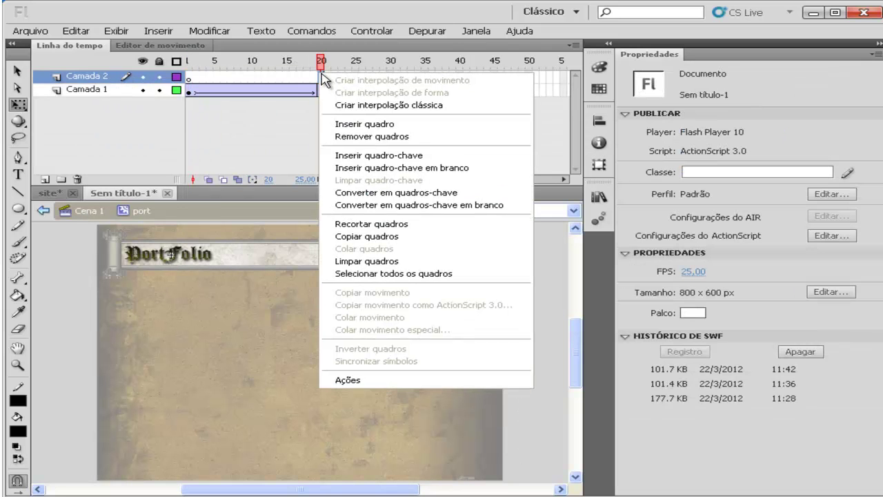
left_click(378, 156)
Step: Add a stop(); script to frame 20 of Camada 2 in the port symbol and preview the movie
right_click(324, 87)
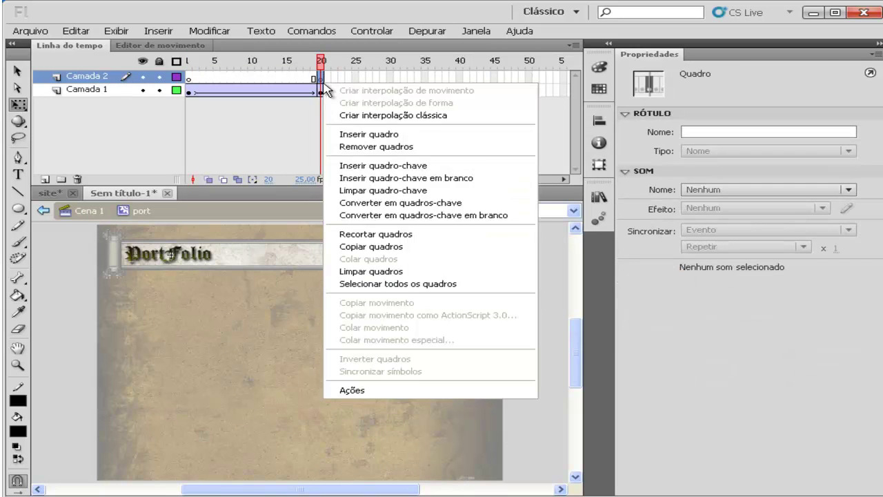
left_click(410, 389)
type("stop();")
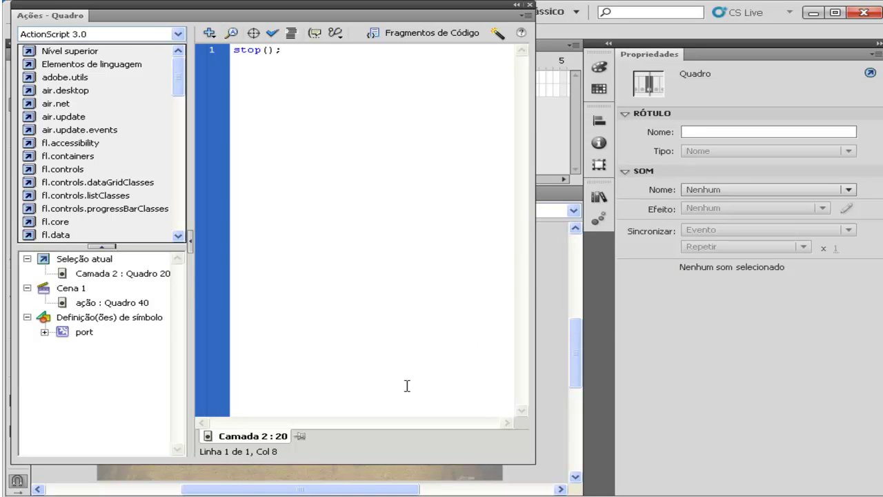
key("ctrl+Return")
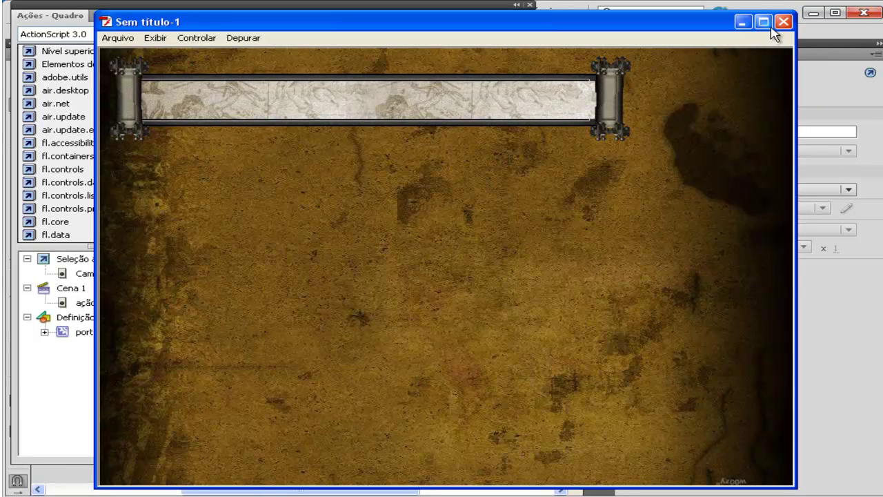
left_click(783, 22)
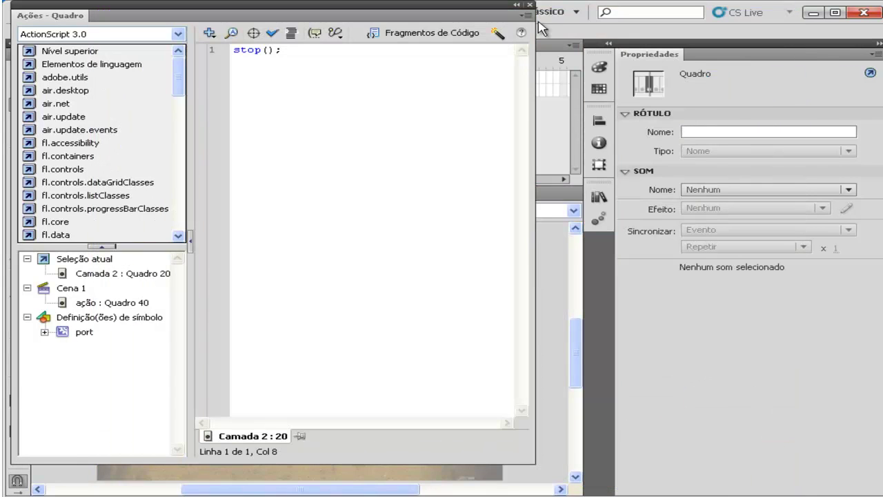
left_click(530, 5)
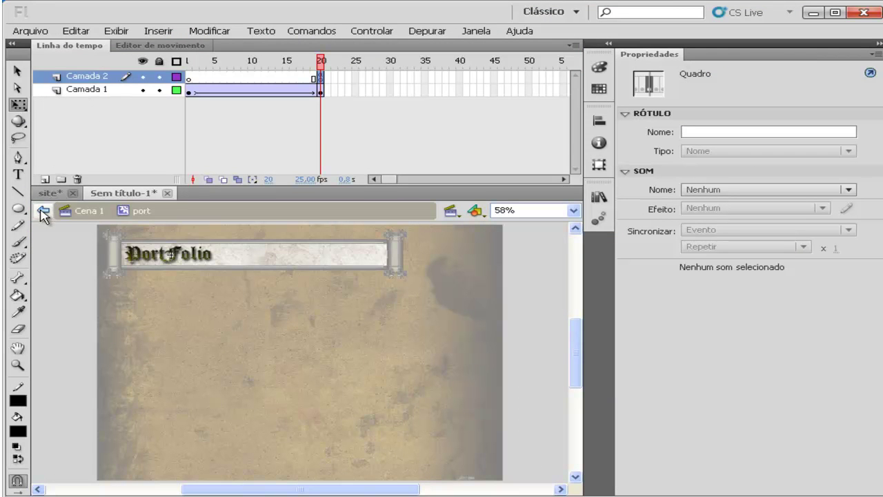
Step: Return to Cena 1 and clear frame 40 of the ação layer
left_click(42, 211)
left_click_drag(420, 180, 395, 183)
left_click(340, 131)
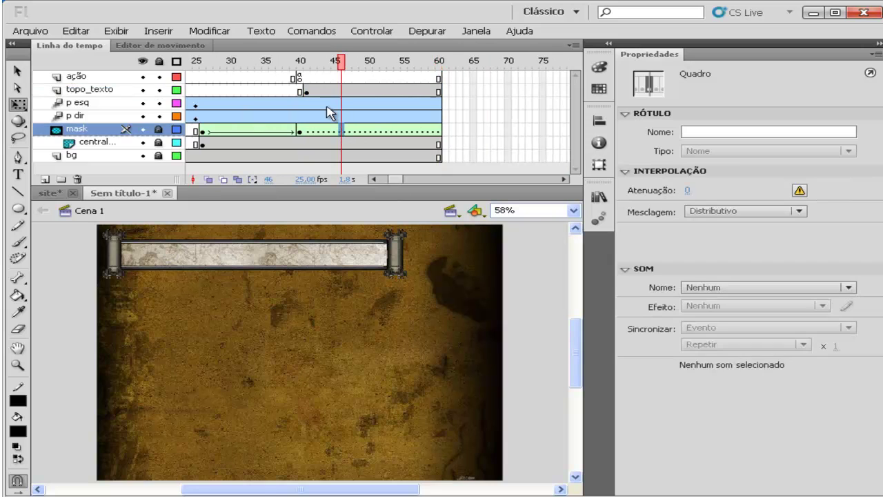
left_click(349, 91)
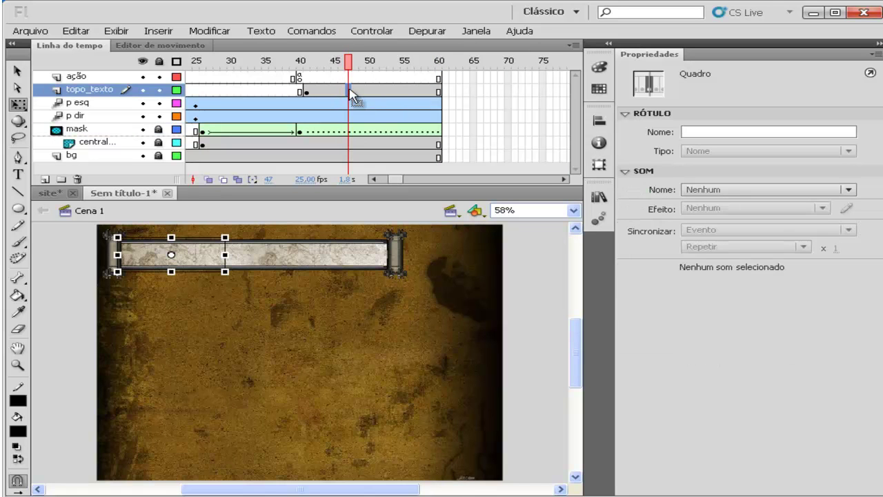
left_click_drag(395, 182, 382, 181)
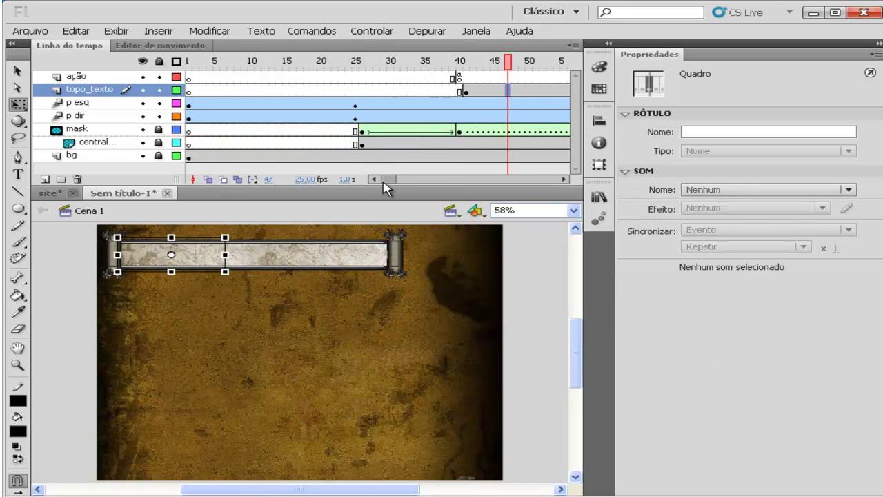
right_click(459, 76)
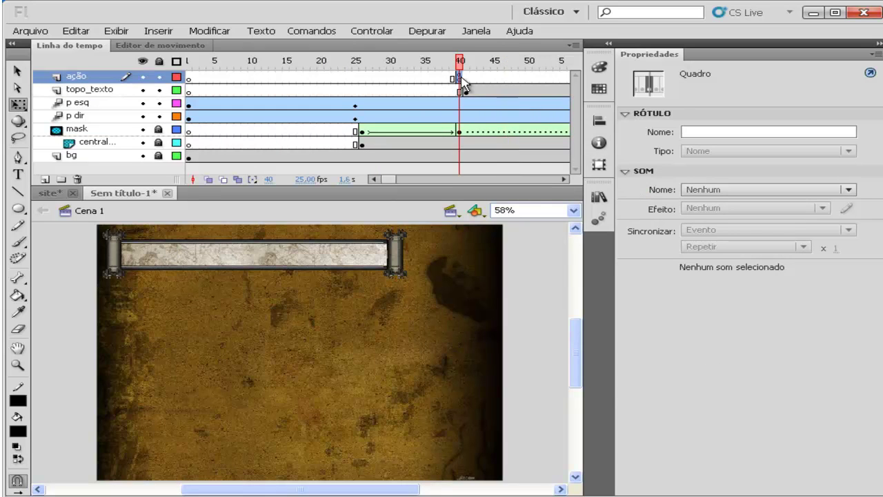
left_click(508, 159)
right_click(460, 81)
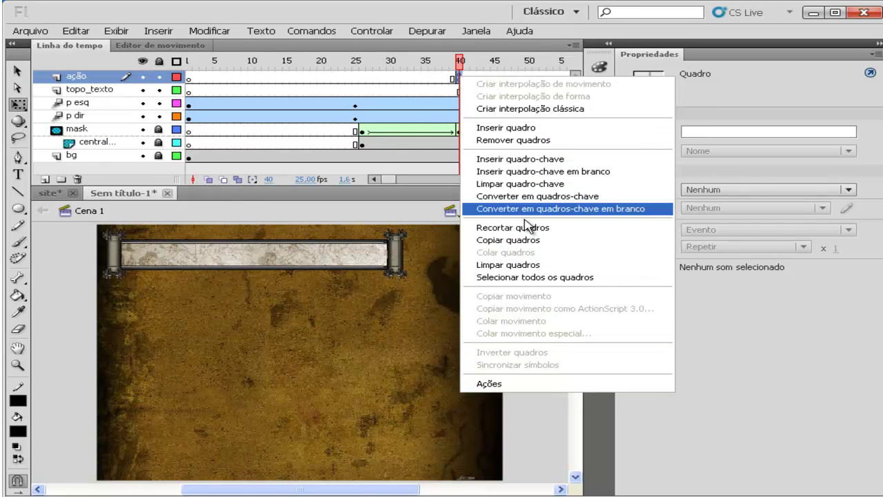
left_click(532, 264)
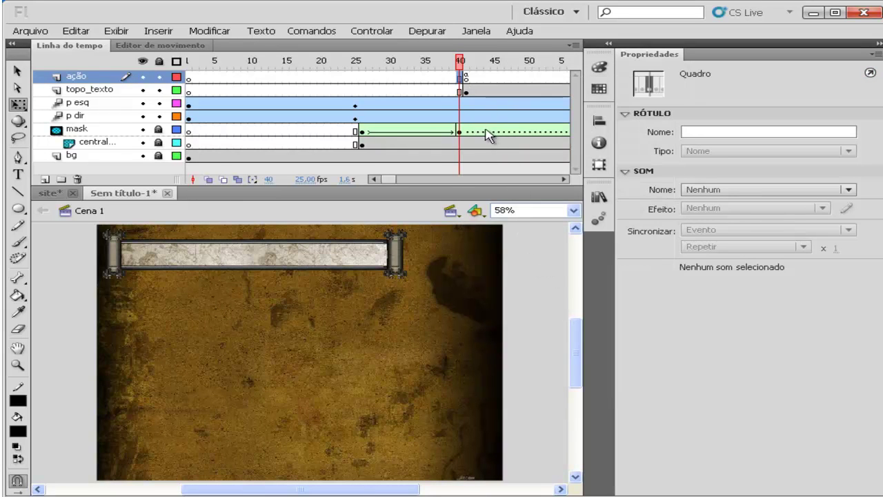
Step: Delete the stop(); script from frame 41 of the ação layer
right_click(466, 80)
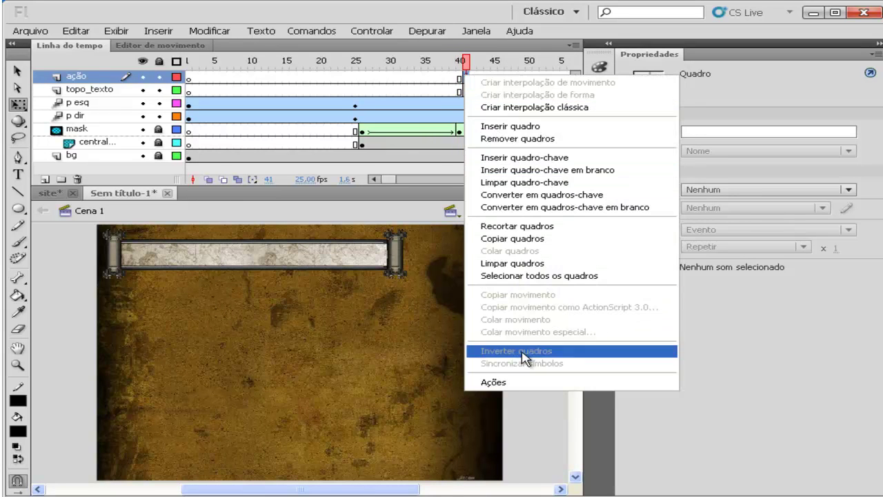
left_click(529, 384)
left_click(198, 49)
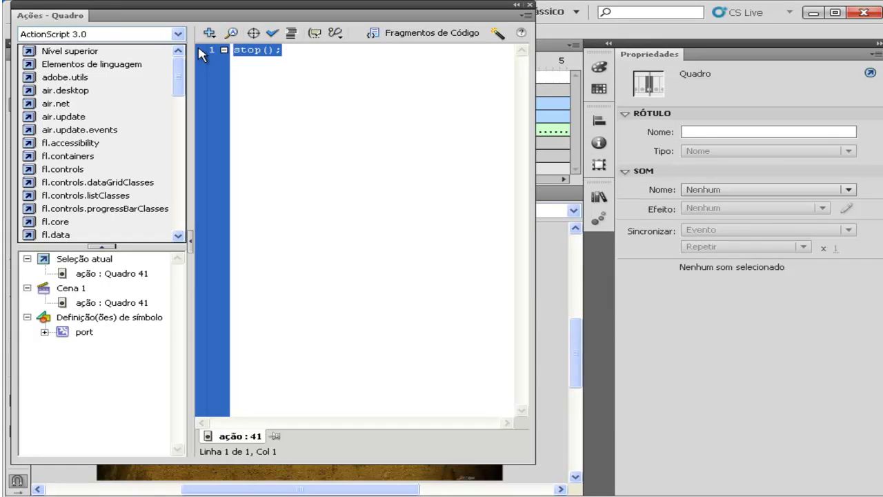
key("Delete")
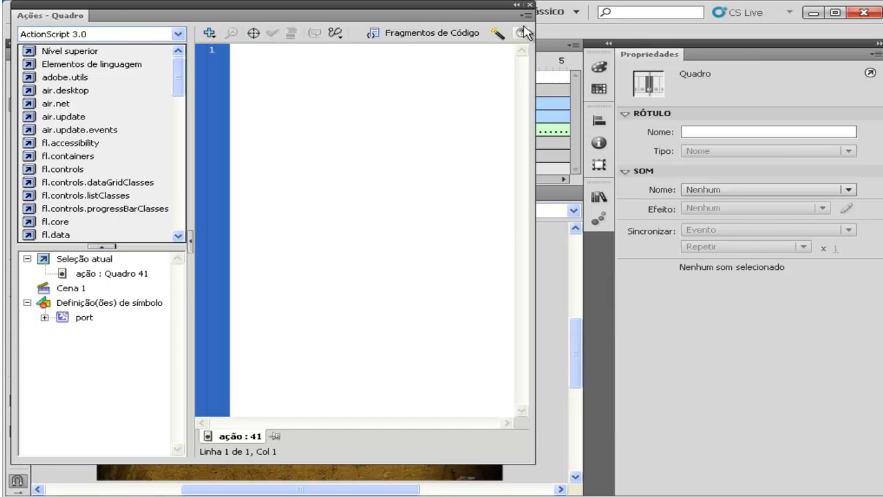
left_click(530, 6)
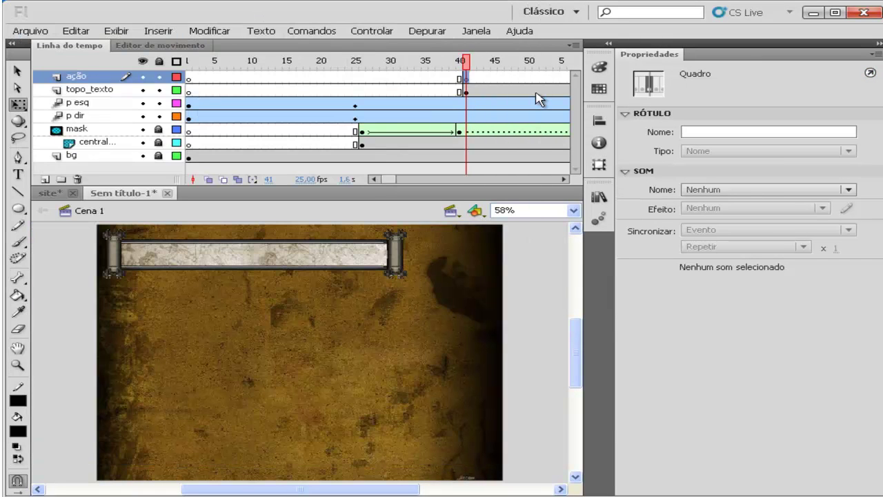
Step: Preview the movie to check how the pillar, bar and title animation plays, and close the preview
key("ctrl+Return")
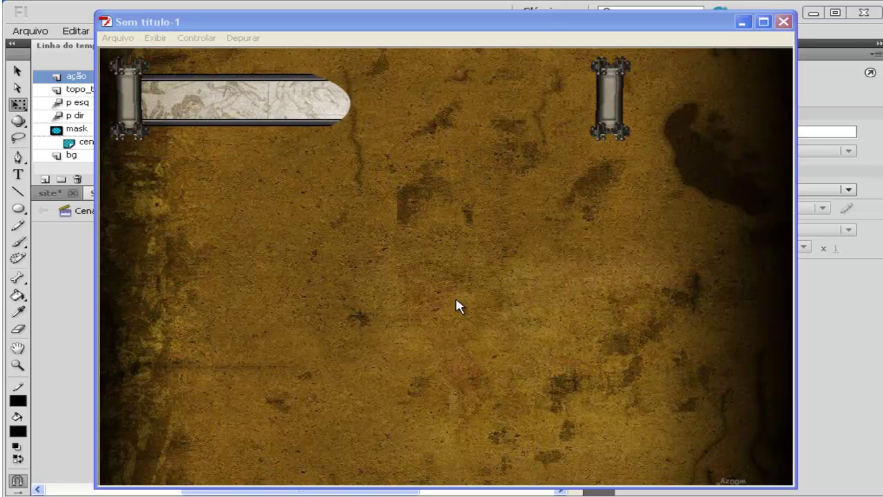
left_click(464, 341)
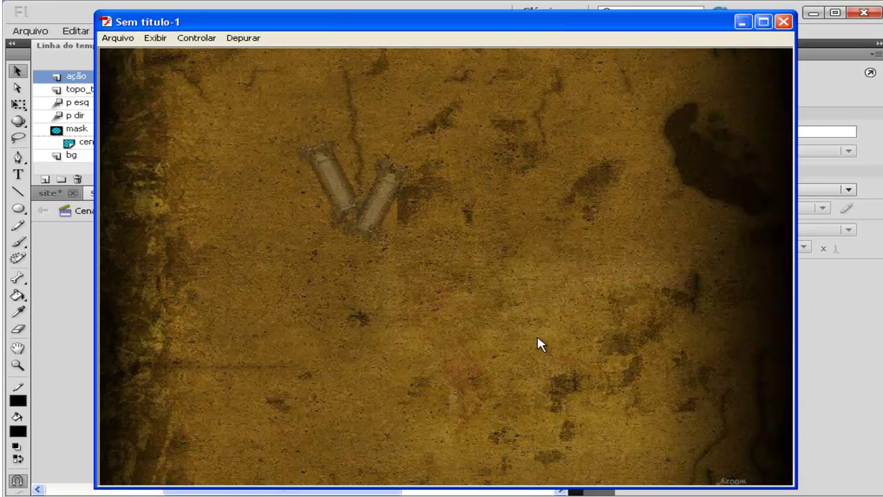
left_click(783, 23)
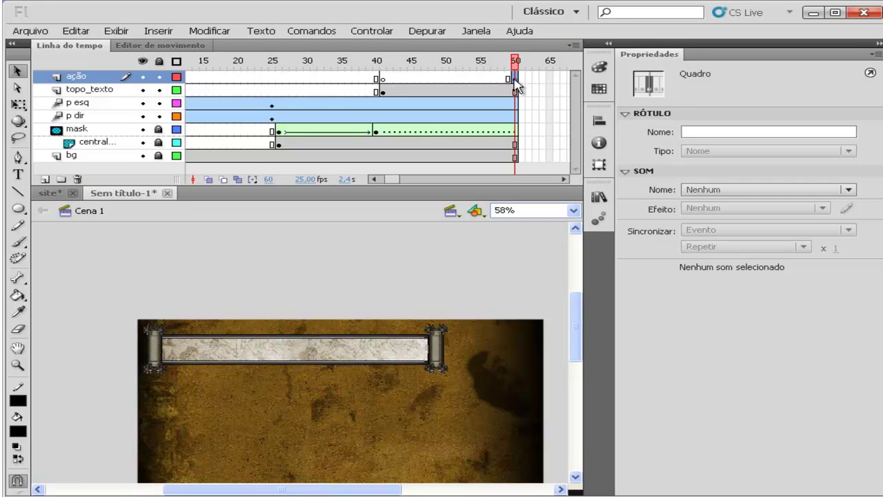
Step: Add a stop(); script to the keyframe at frame 60 of the ação layer
right_click(521, 84)
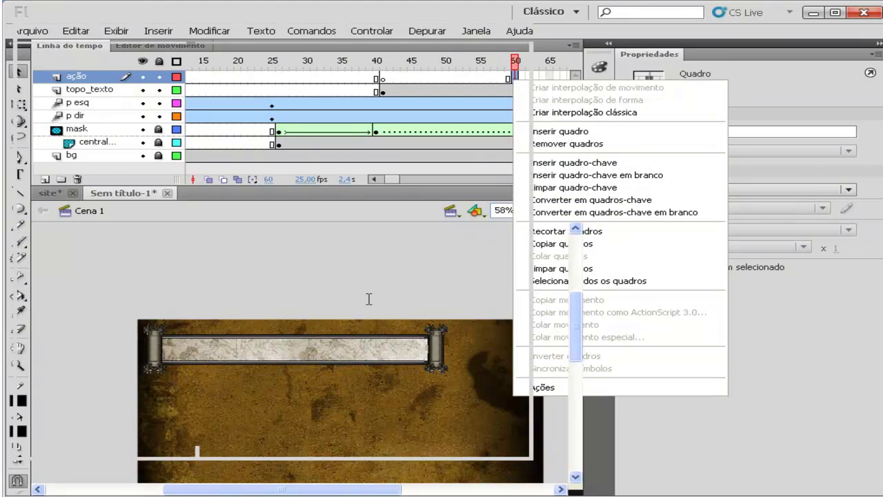
left_click(543, 387)
type("stop();")
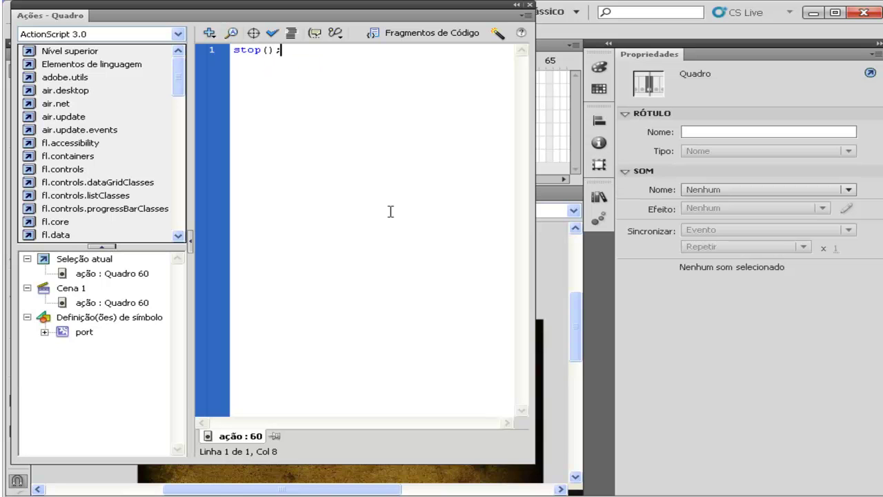
left_click(530, 5)
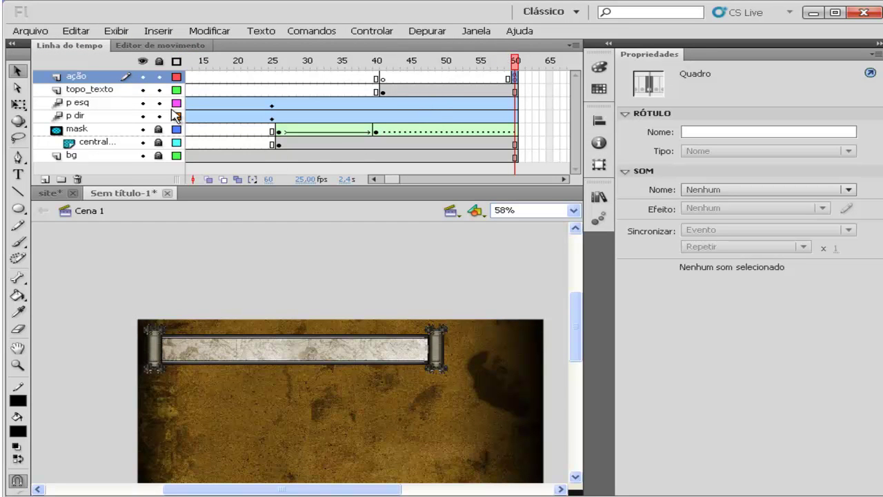
Step: Reopen the port symbol on the topo_texto layer and insert a layer above Camada 1
left_click(122, 90)
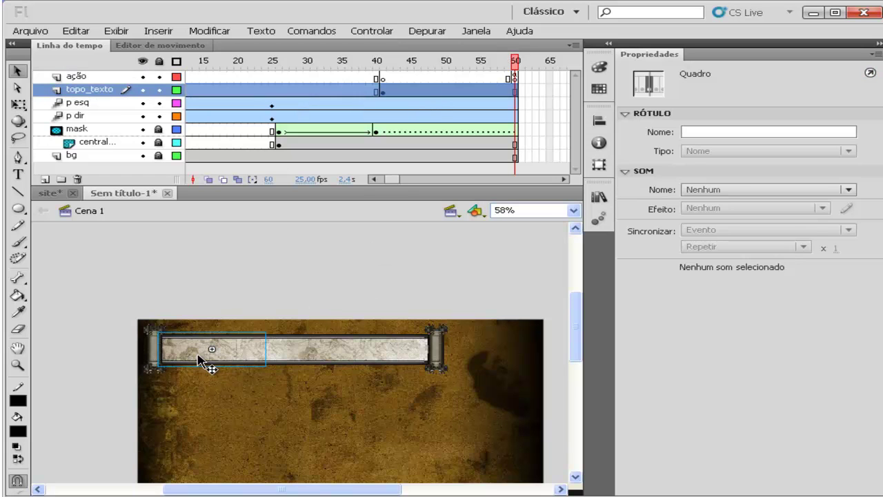
left_click(200, 359)
double_click(246, 337)
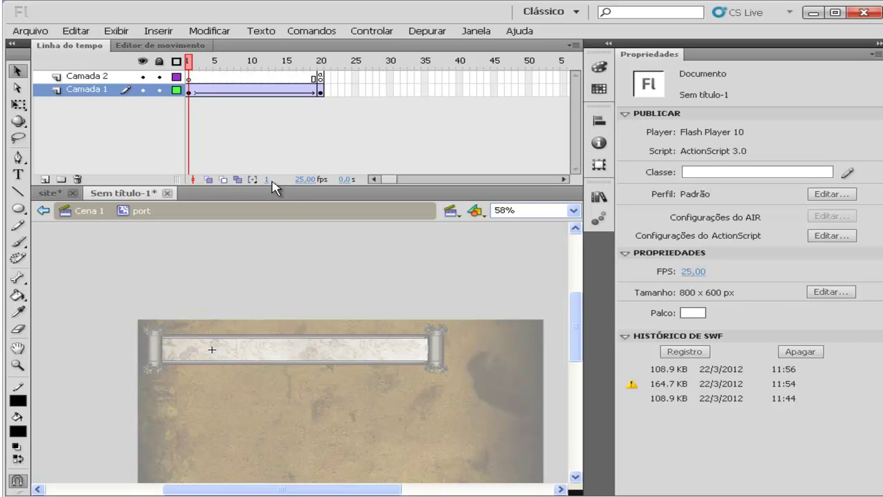
right_click(91, 89)
left_click(122, 137)
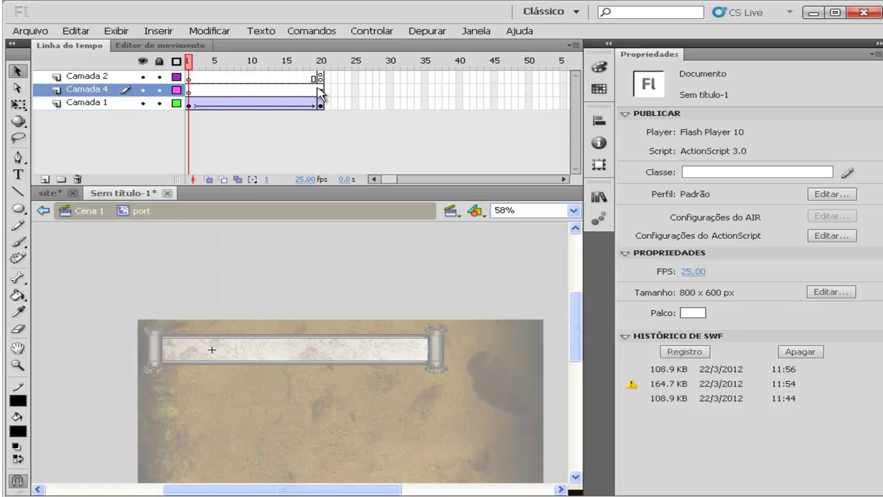
Step: On frame 1 of the layer above Camada 1, add the text "digital interativo" on the bar at about X 82, Y 5
left_click(189, 90)
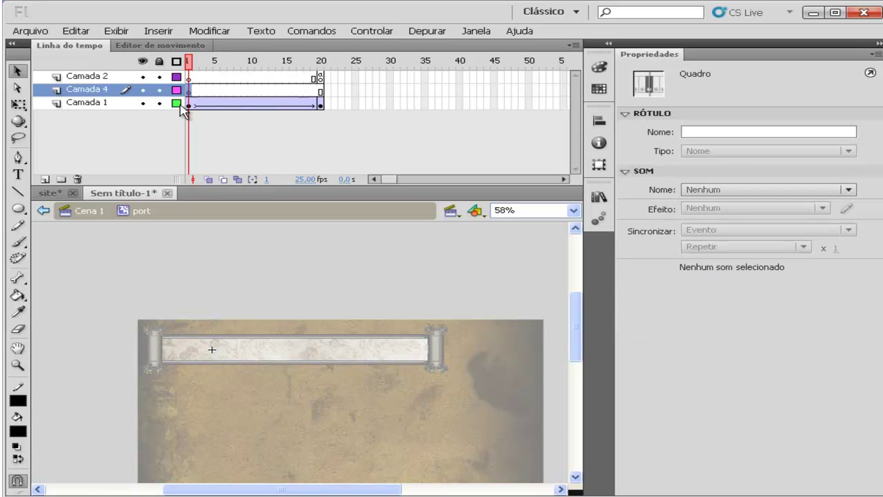
left_click(17, 192)
left_click(17, 177)
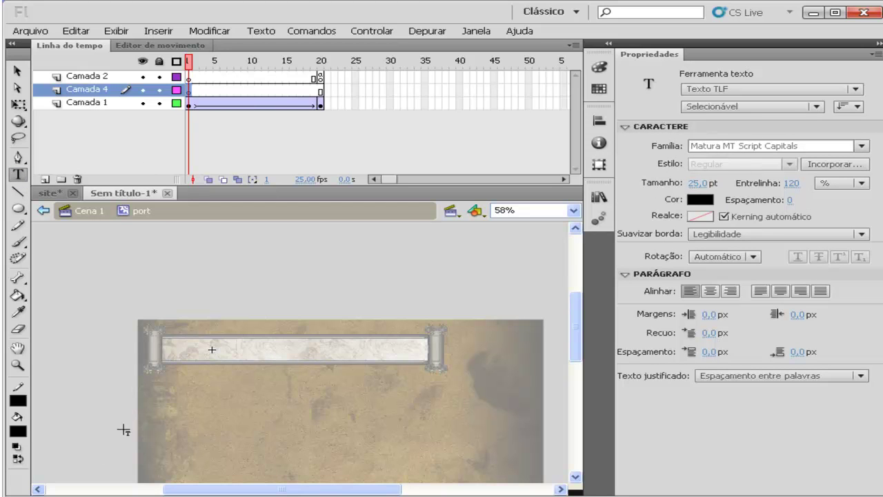
left_click(253, 353)
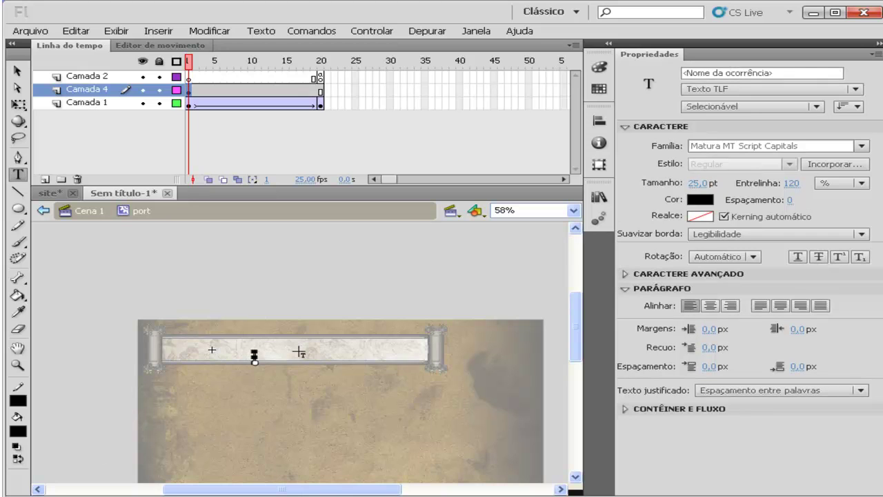
type("Digital interativo")
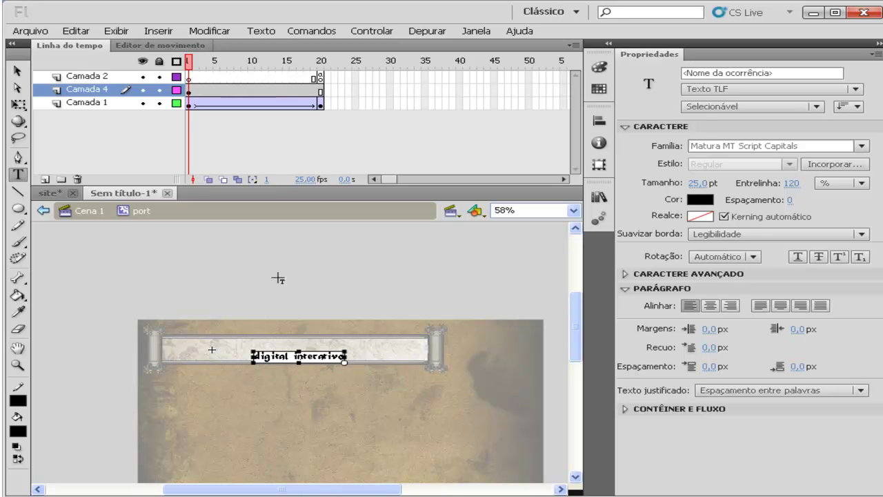
left_click(17, 71)
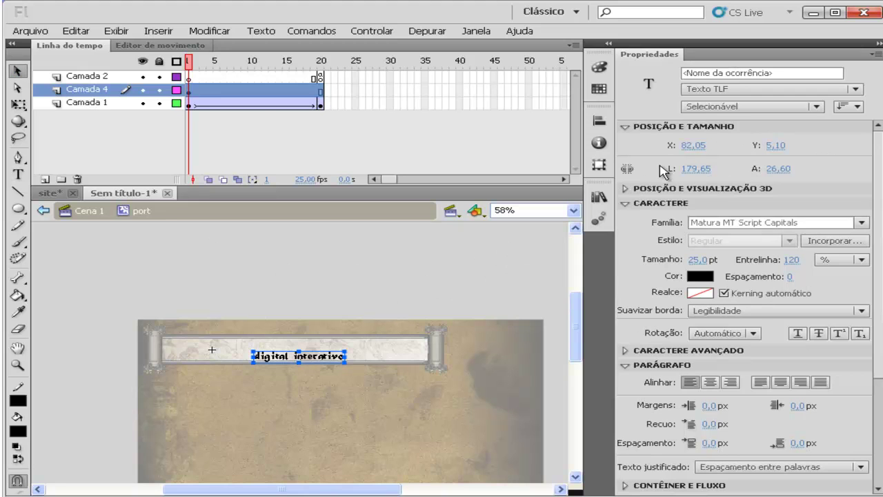
Step: Set the "digital interativo" text's position to X 91,05 and Y 3, and preview the movie
left_click_drag(687, 148, 696, 150)
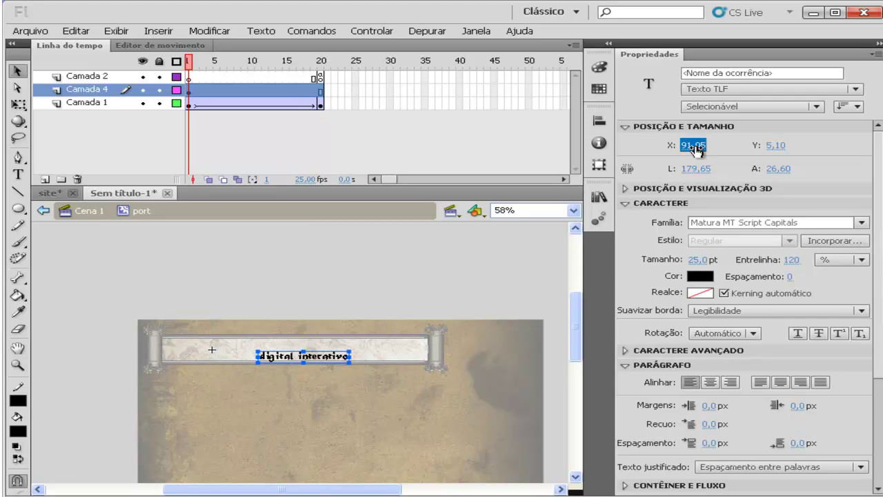
left_click(776, 144)
type("0,95")
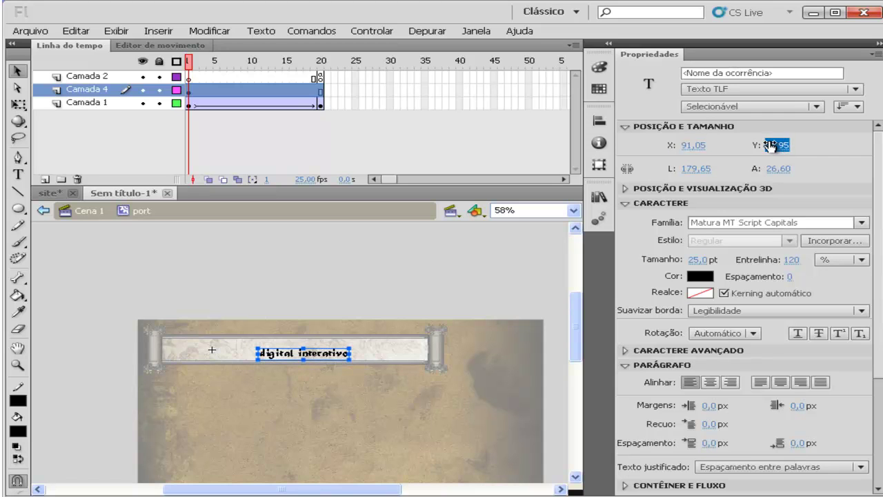
key("Return")
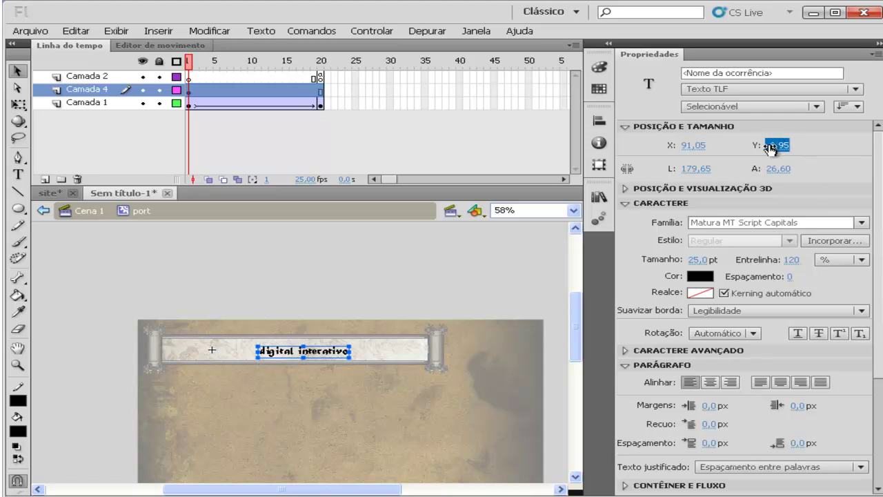
type("3")
key("Return")
key("ctrl+Return")
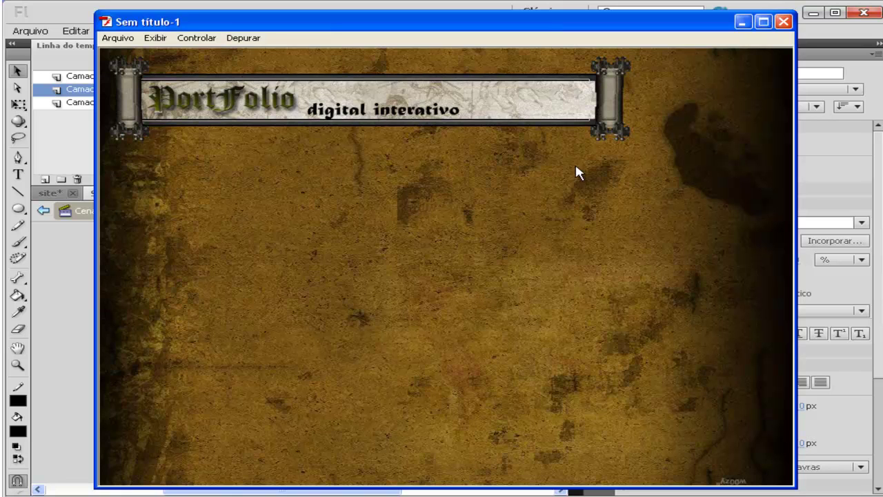
left_click(784, 21)
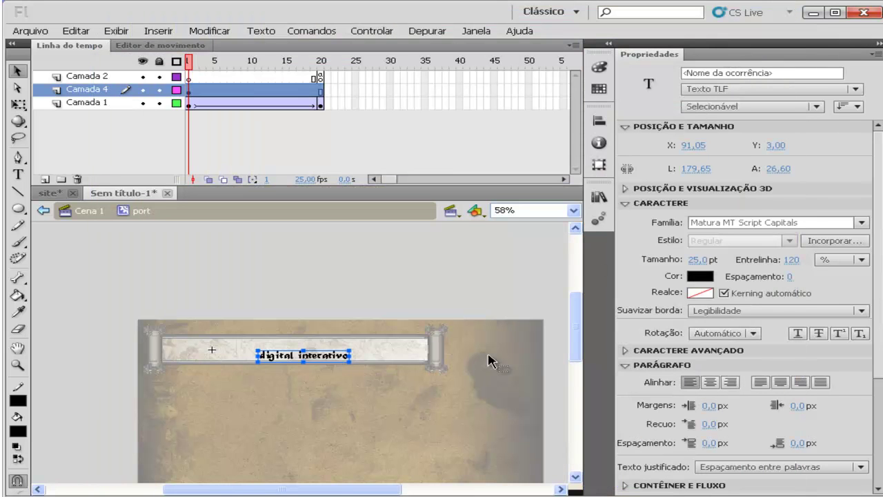
Step: Set the "digital interativo" text's Y position to -3
left_click(778, 146)
type("-3")
key("Return")
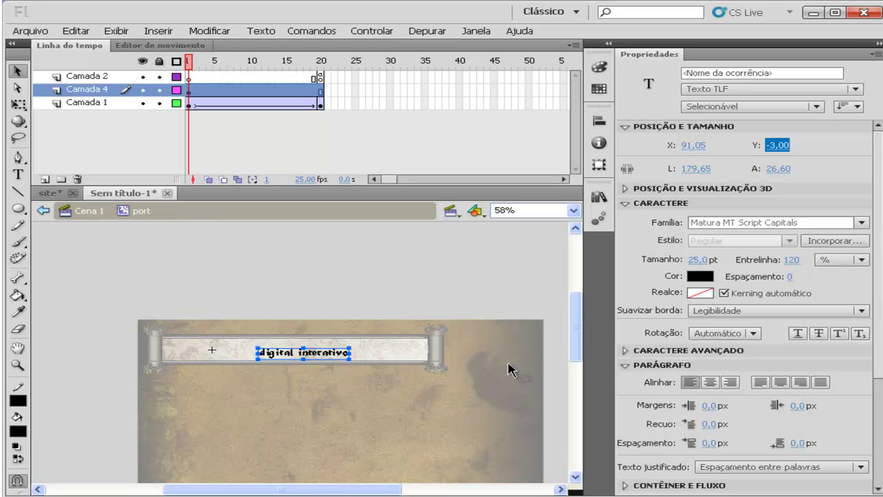
left_click_drag(578, 336, 583, 364)
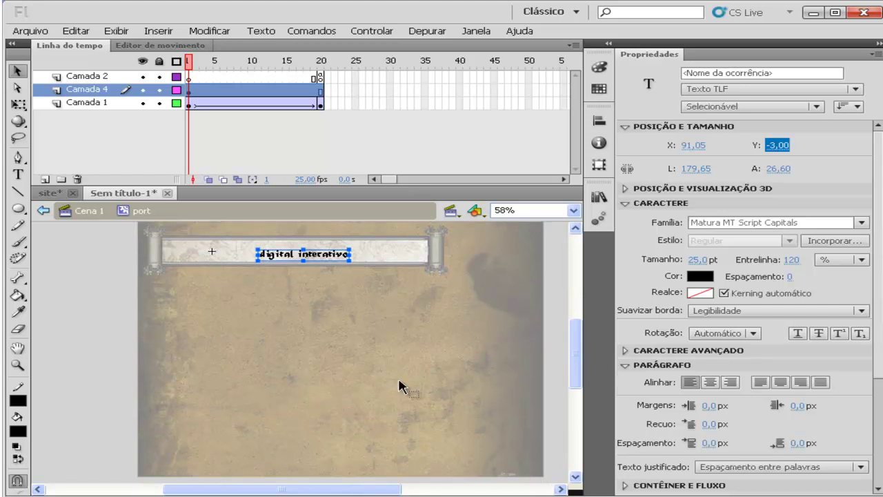